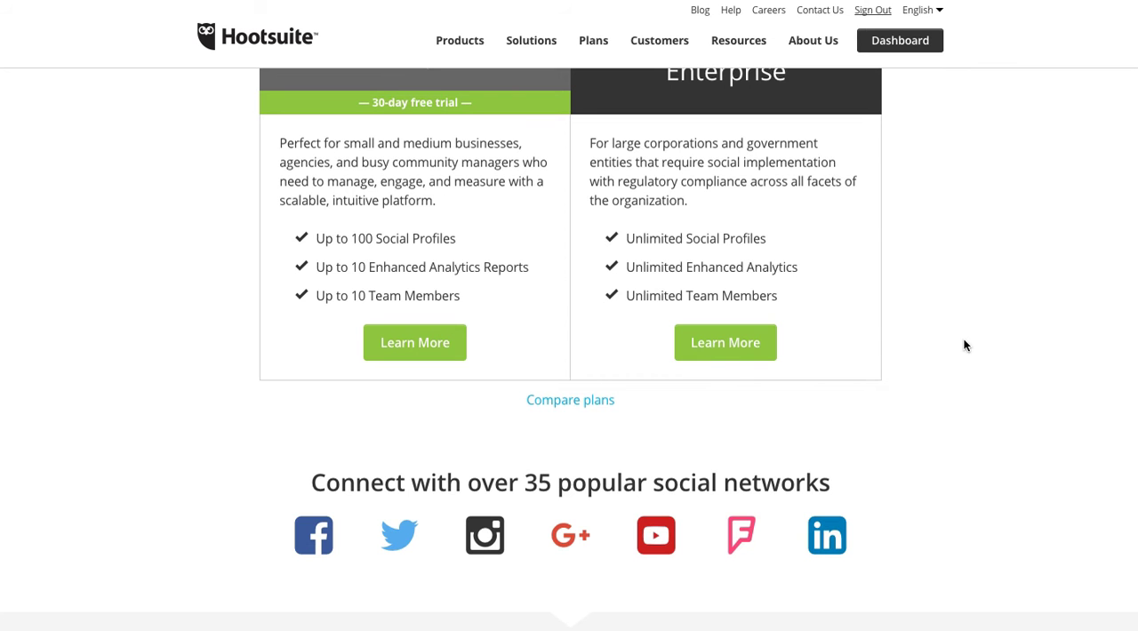
# Open the plan comparison and examine the features and pricing of the Free, Pro and Enterprise plans
pyautogui.scroll(2, 964, 346)
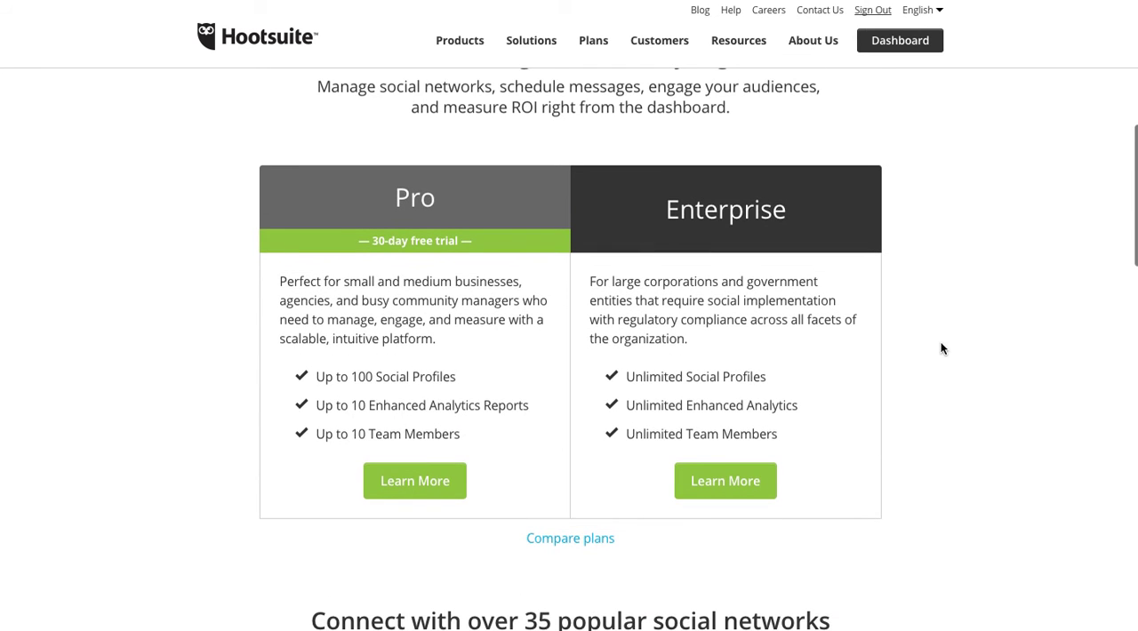
pyautogui.scroll(-1, 940, 342)
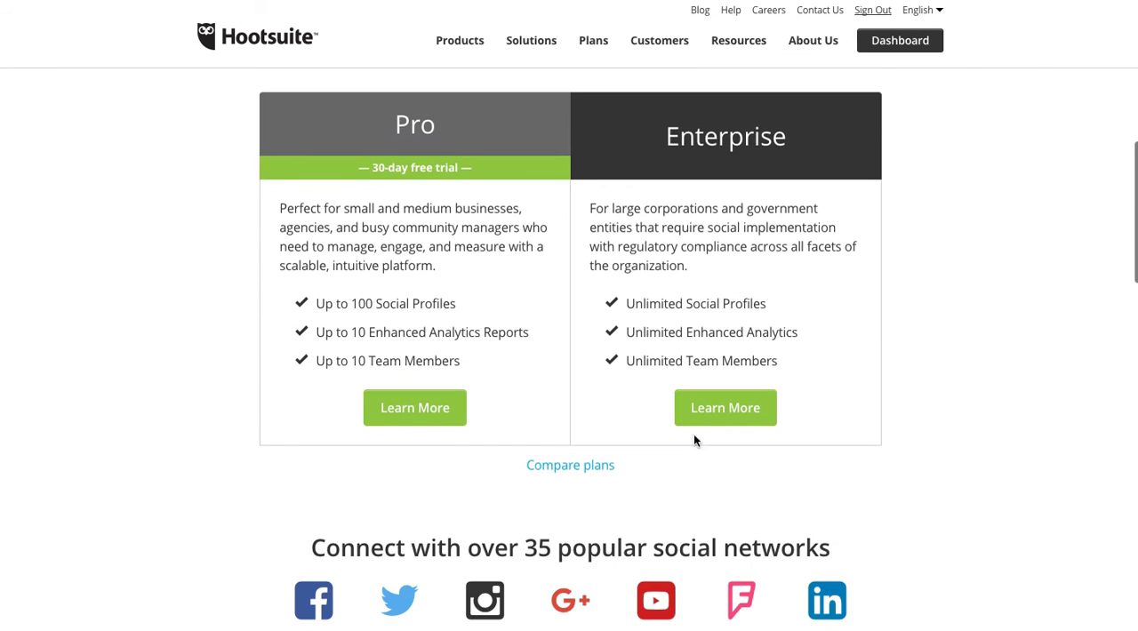
pyautogui.click(552, 472)
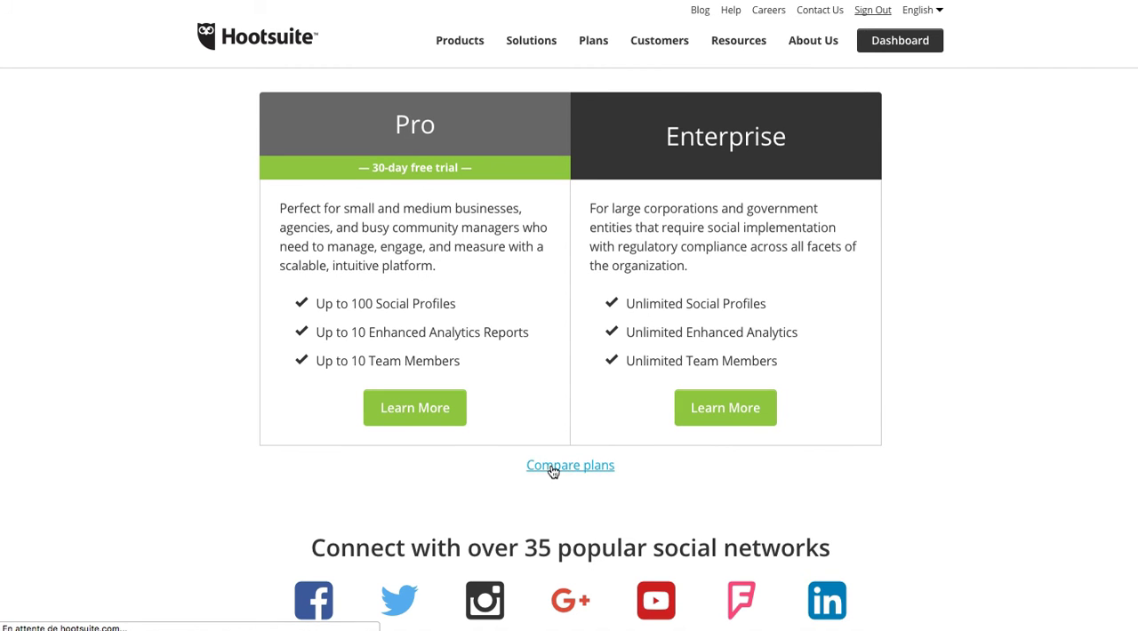
pyautogui.scroll(-1, 645, 404)
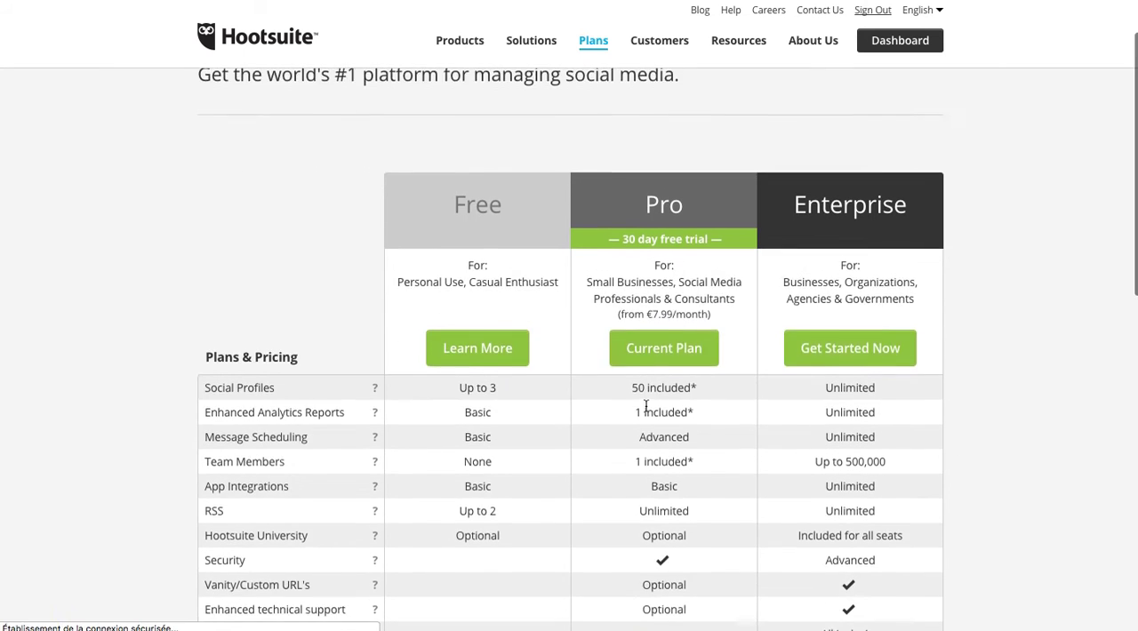
pyautogui.scroll(-1, 645, 405)
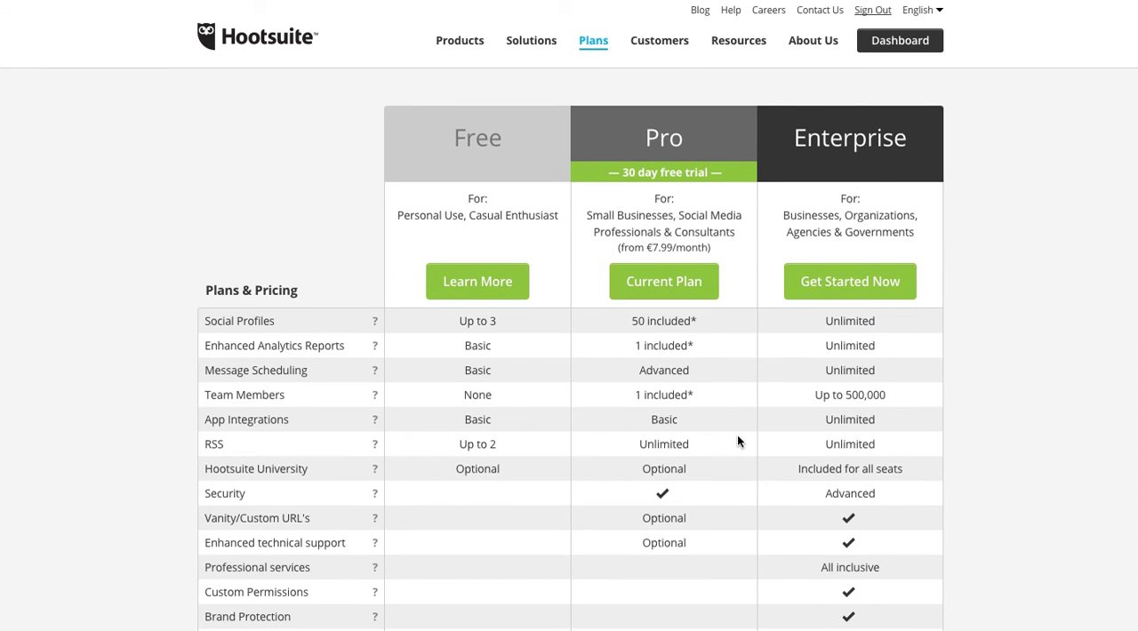
pyautogui.scroll(-1, 737, 441)
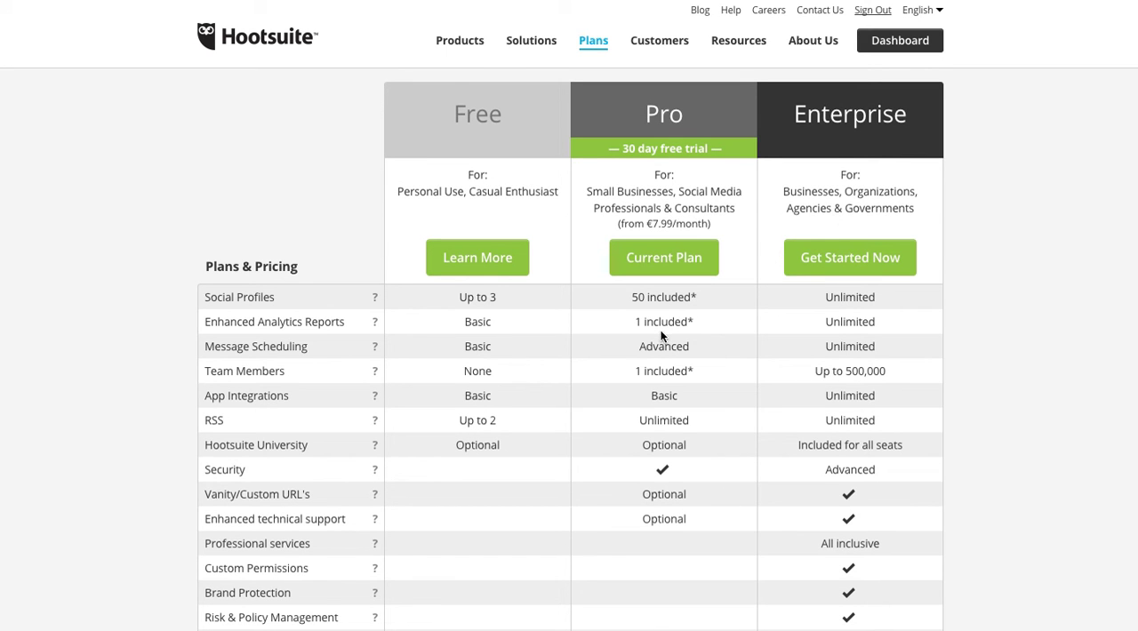
pyautogui.scroll(-2, 679, 362)
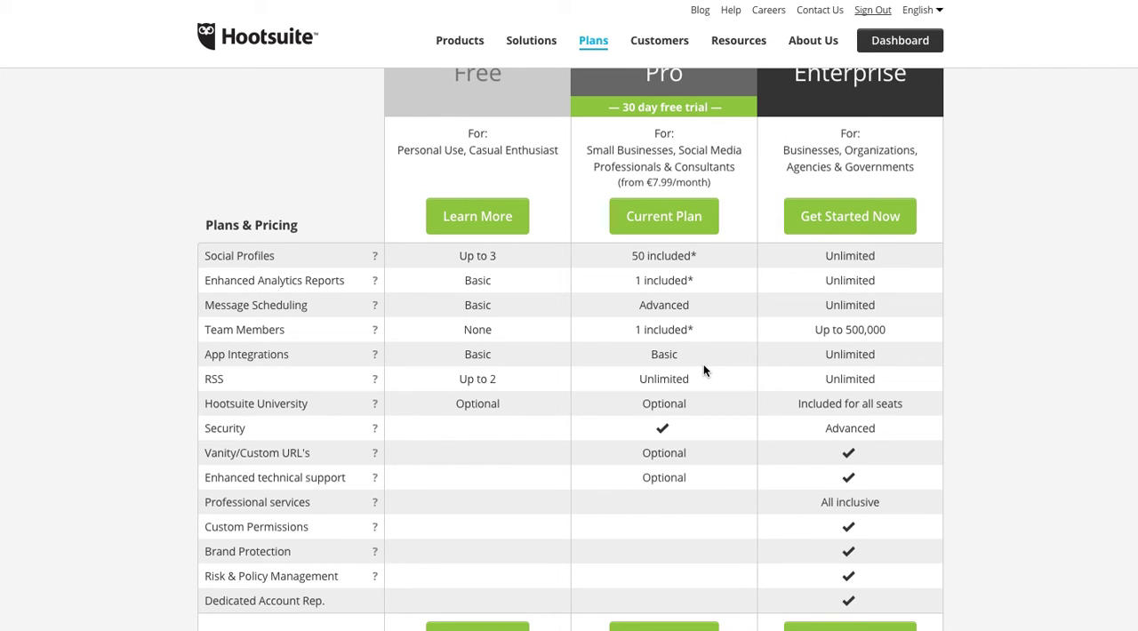
pyautogui.scroll(1, 560, 327)
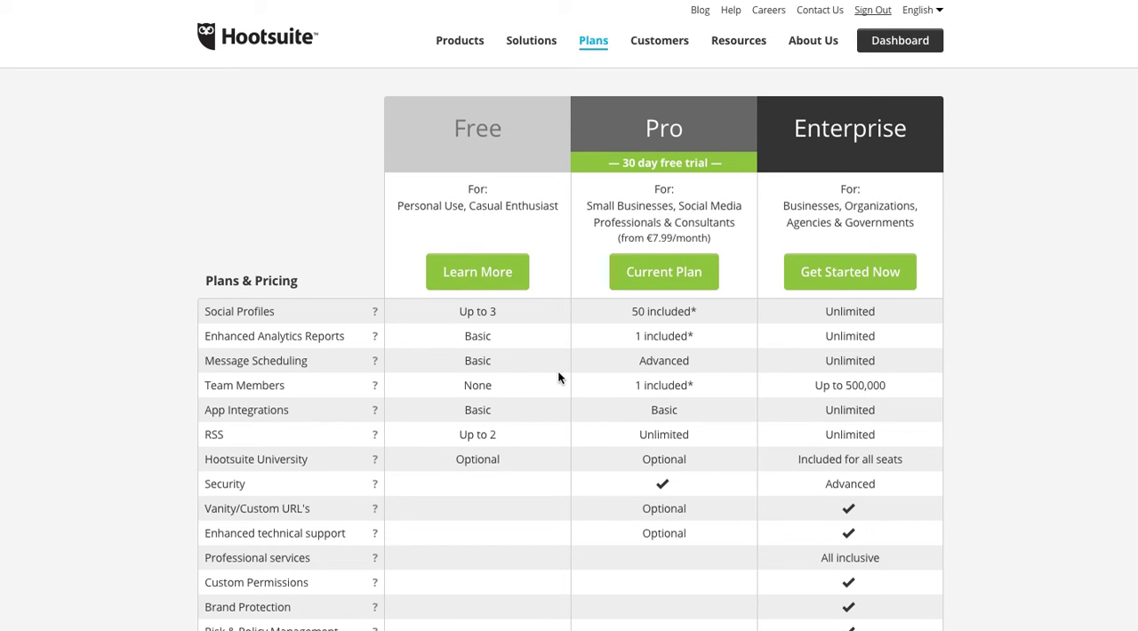
pyautogui.scroll(3, 565, 124)
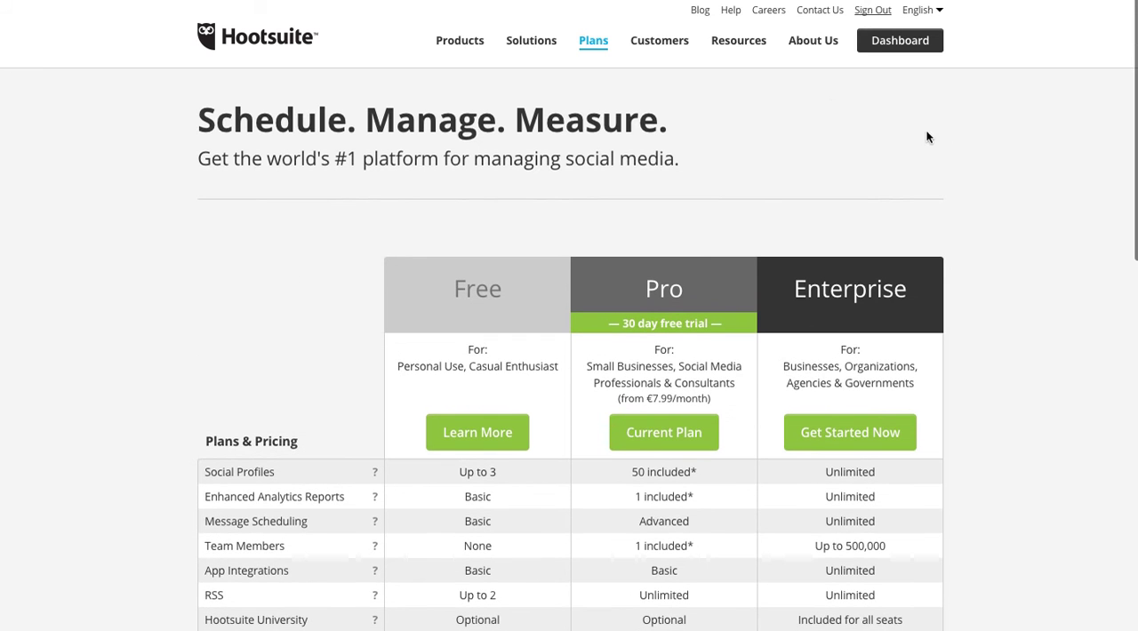
# Open the dashboard and check which social networks can be connected to the account, without adding one
pyautogui.click(917, 46)
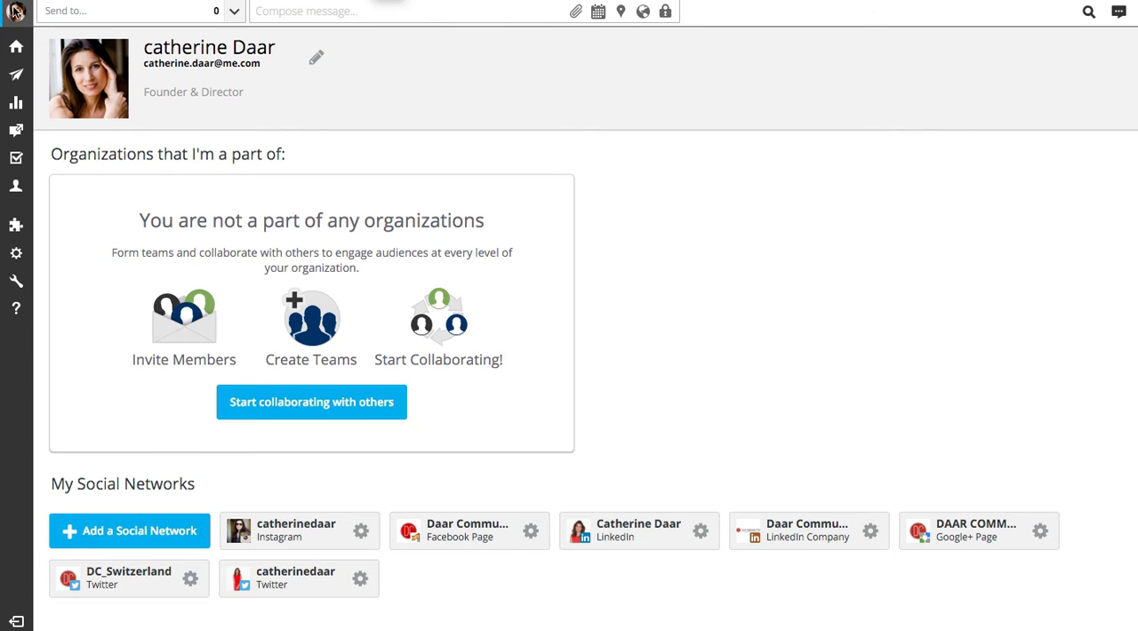
pyautogui.moveTo(17, 26)
pyautogui.click(175, 531)
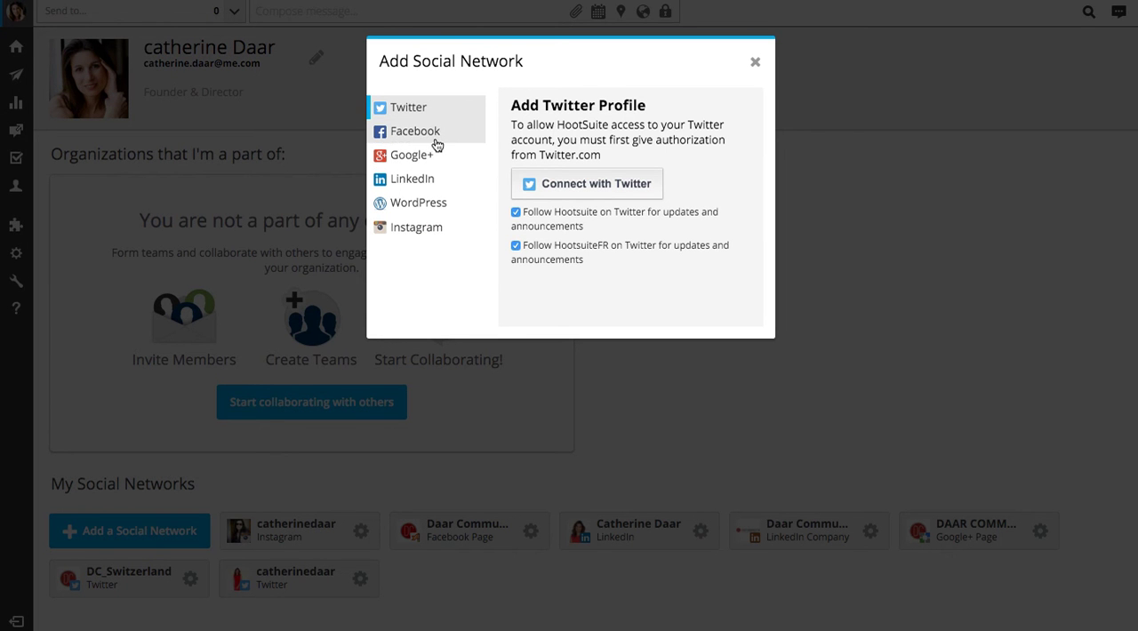
pyautogui.click(755, 61)
# Open the streams view and look through the connected social profiles available for a new stream
pyautogui.click(16, 47)
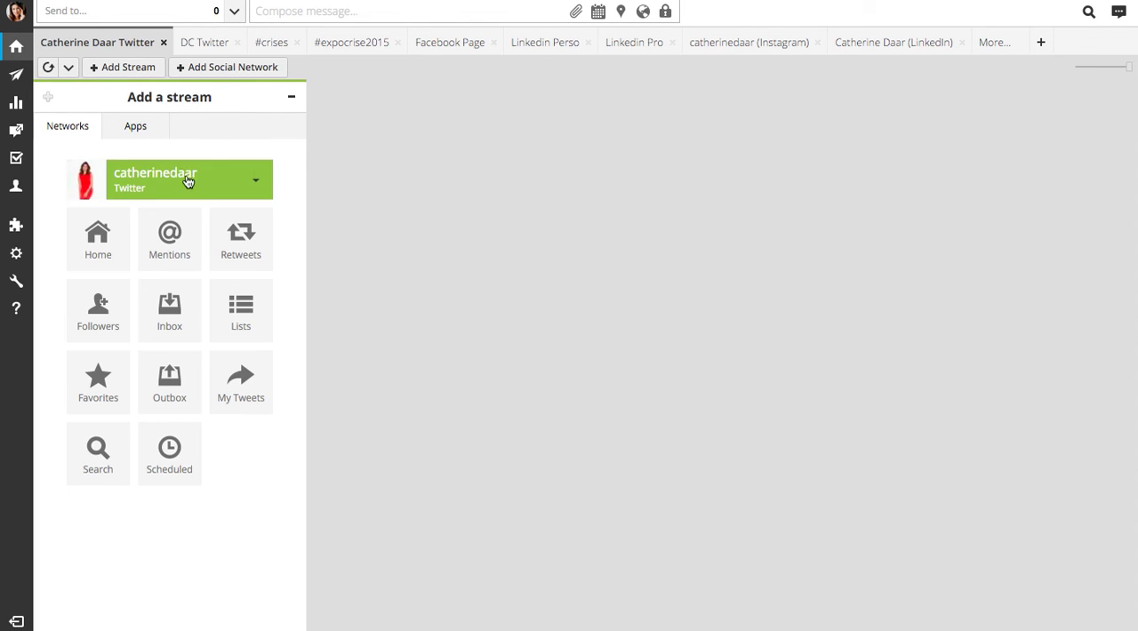
pyautogui.click(246, 182)
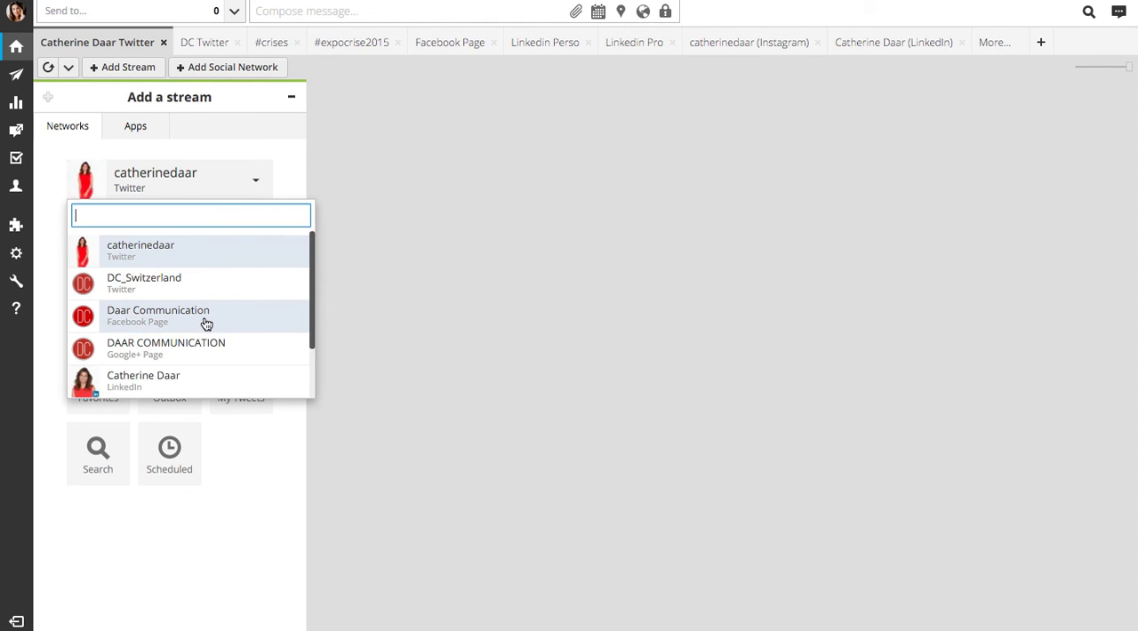
pyautogui.scroll(-2, 206, 324)
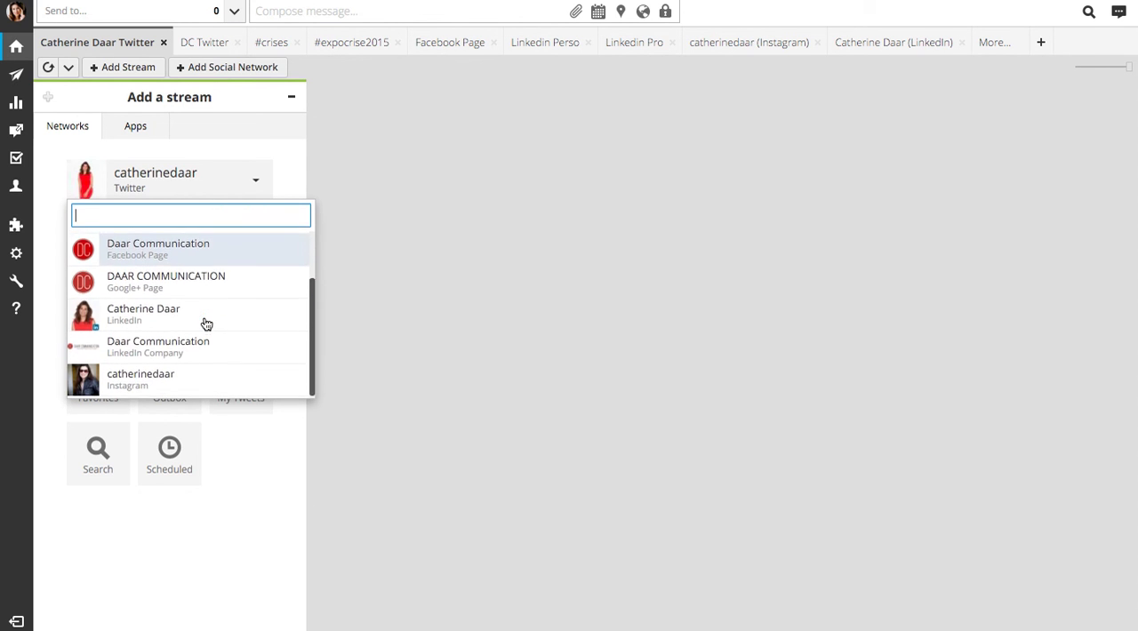
pyautogui.scroll(2, 206, 324)
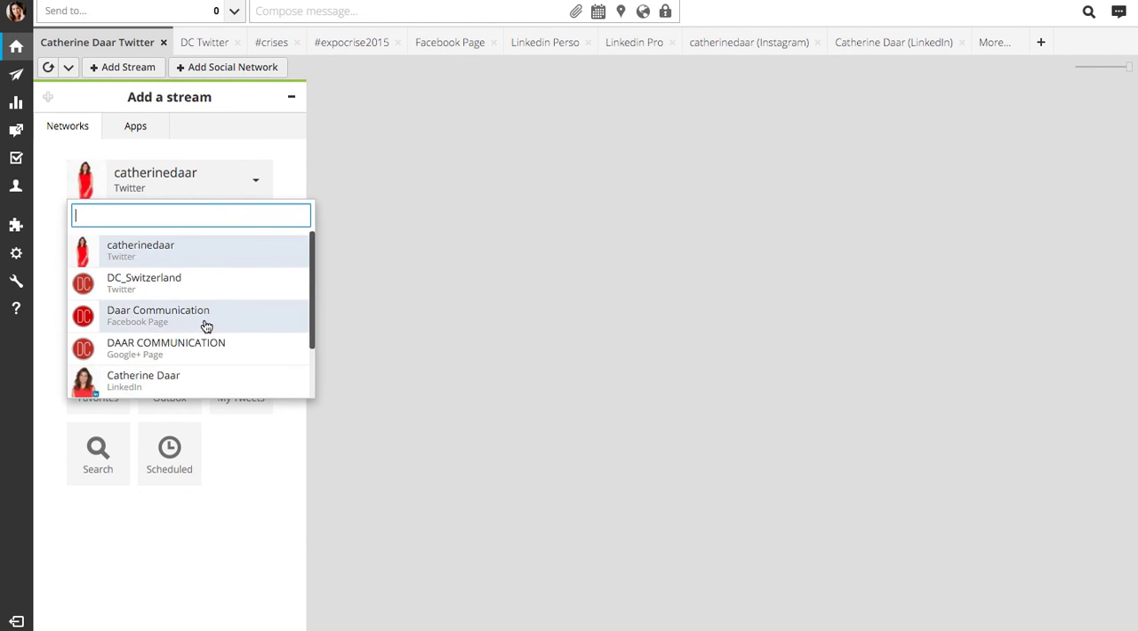
pyautogui.scroll(-2, 180, 330)
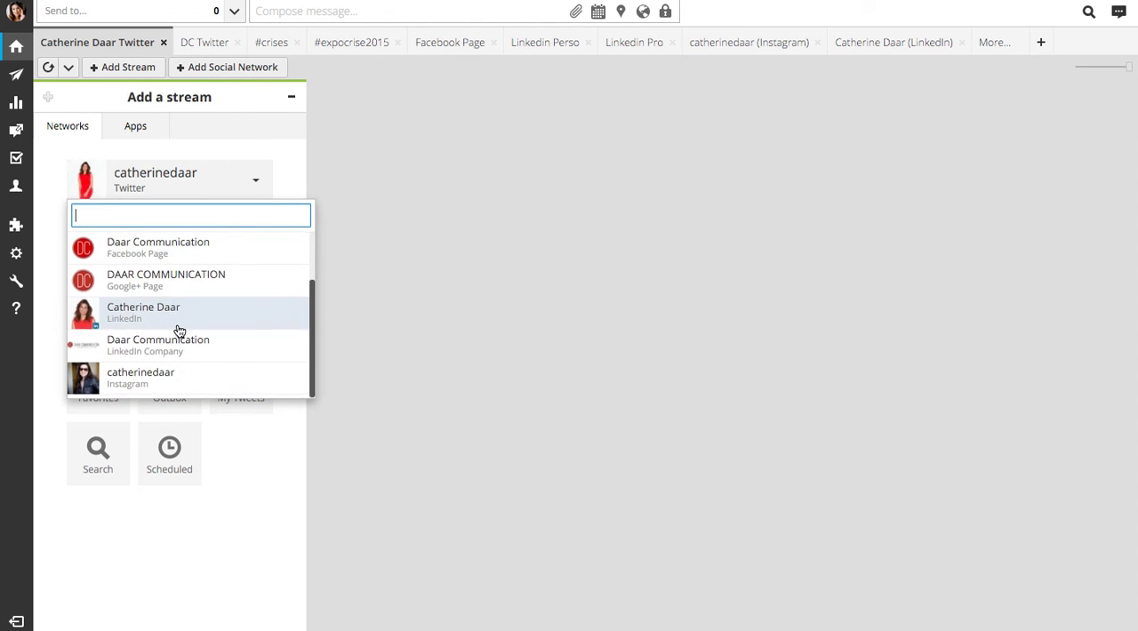
pyautogui.scroll(2, 180, 331)
pyautogui.click(165, 176)
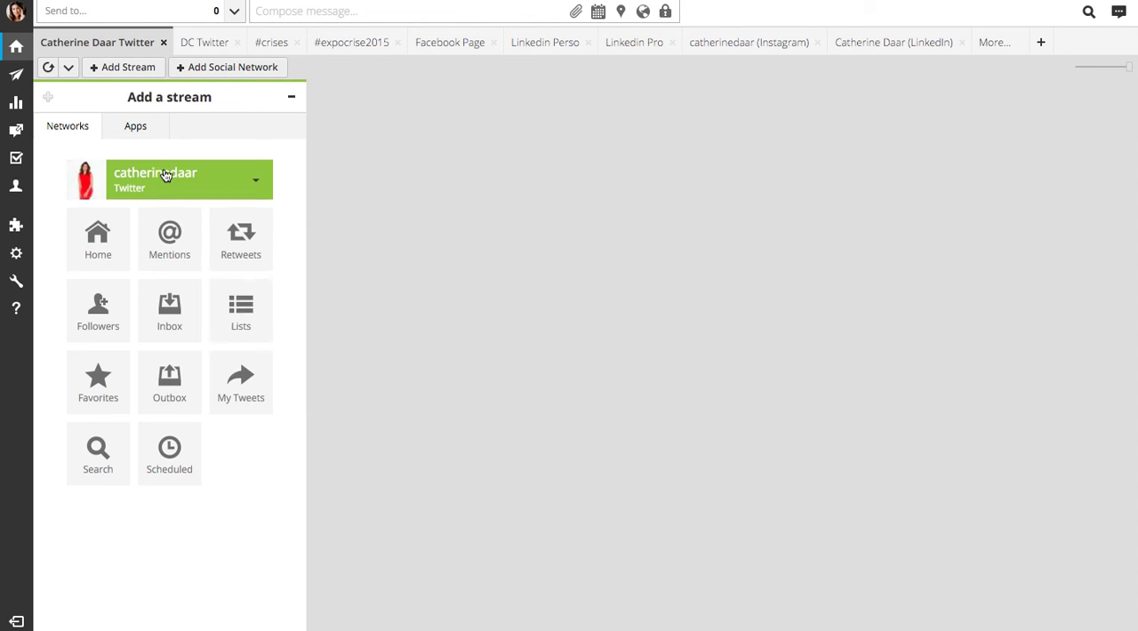
# Add Home, Mentions and Retweets streams for the personal Twitter profile
pyautogui.click(100, 258)
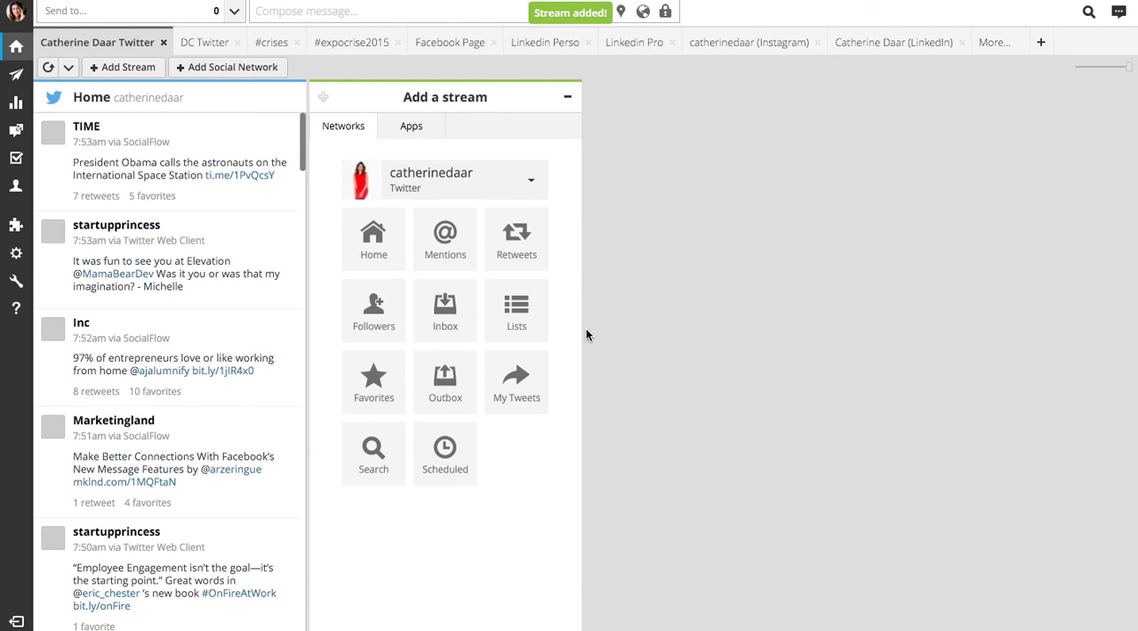
pyautogui.click(444, 255)
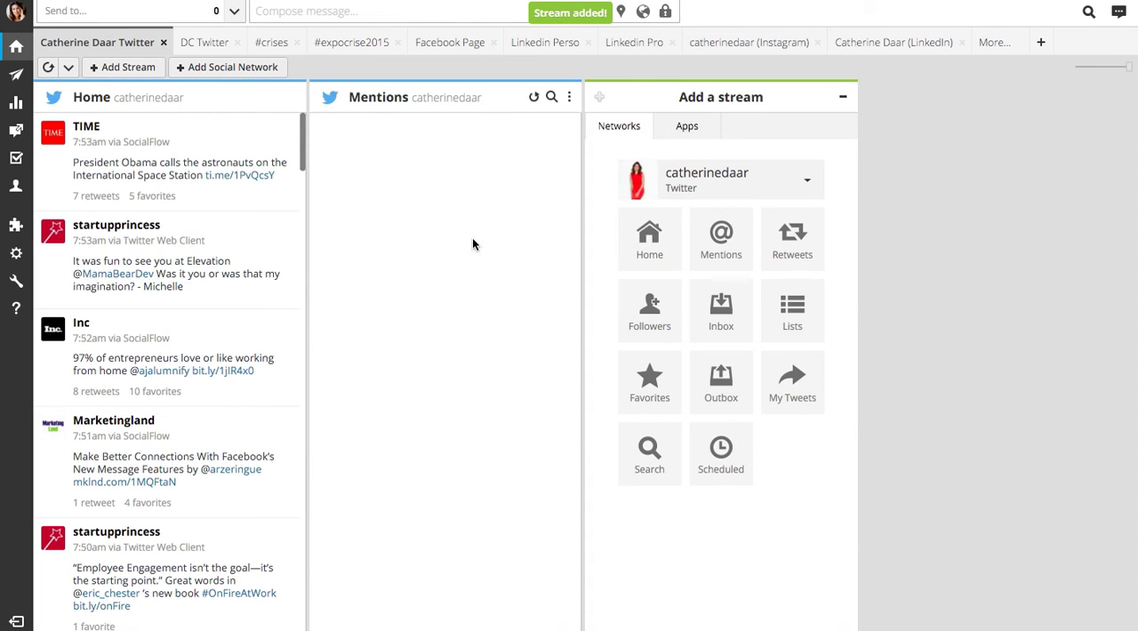
pyautogui.click(803, 240)
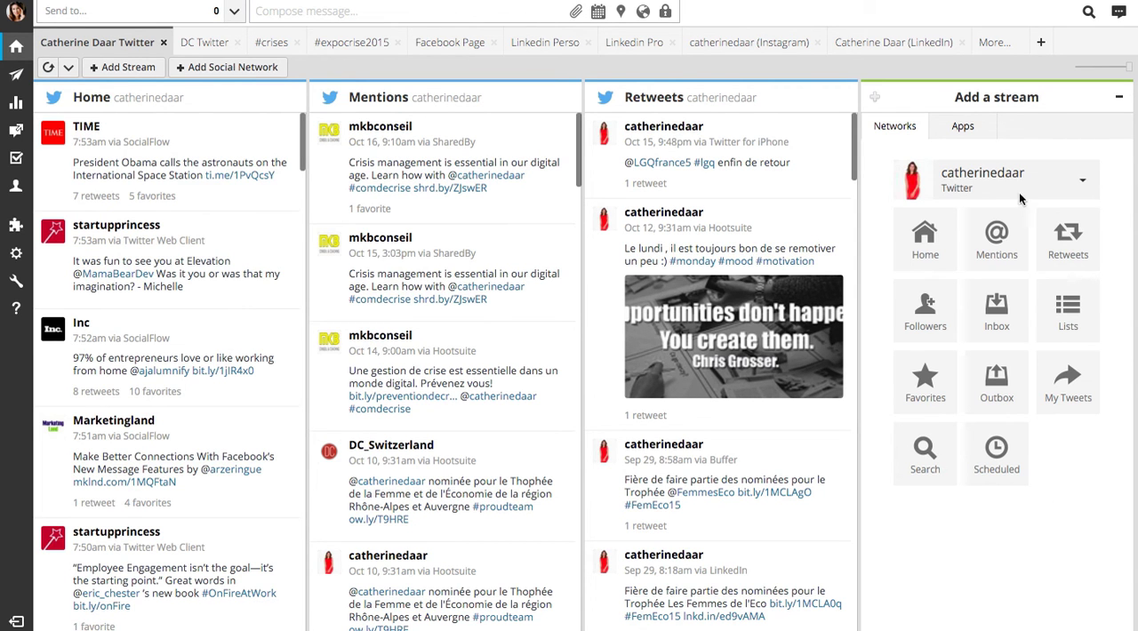
# Add Timeline and Messages streams for the Daar Communication Facebook Page
pyautogui.click(1081, 180)
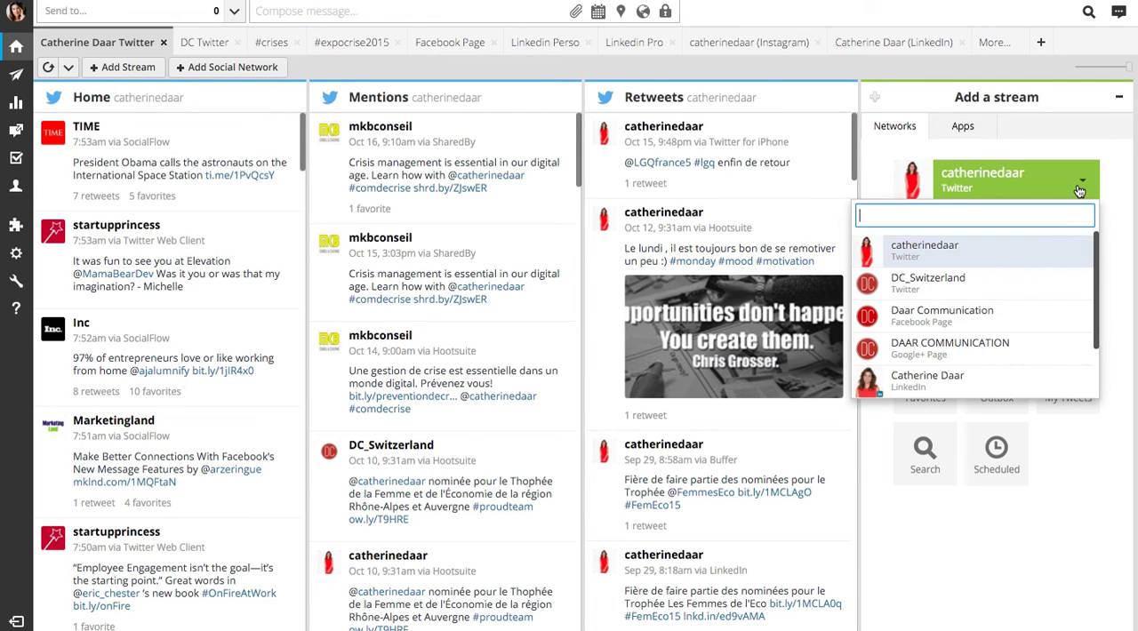
pyautogui.click(968, 320)
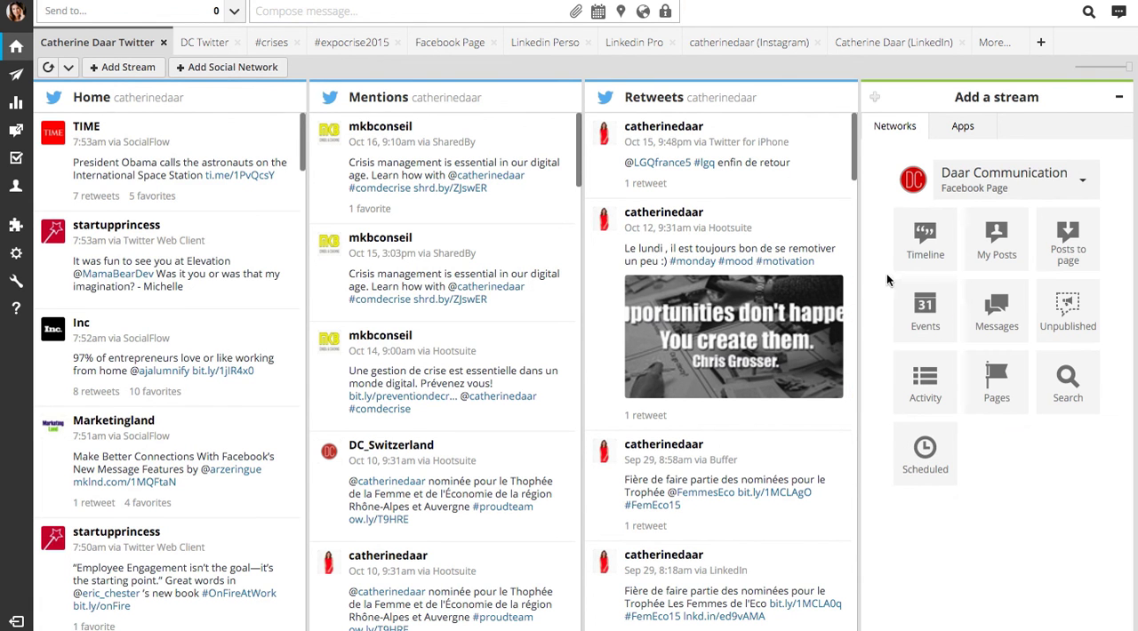
pyautogui.click(920, 267)
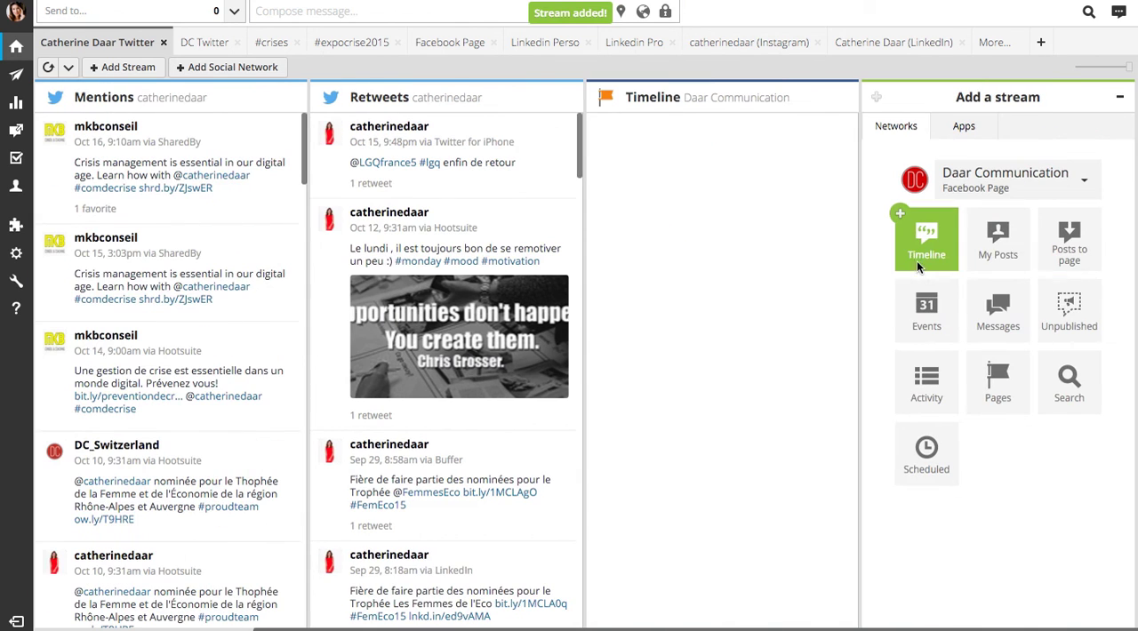
pyautogui.click(998, 328)
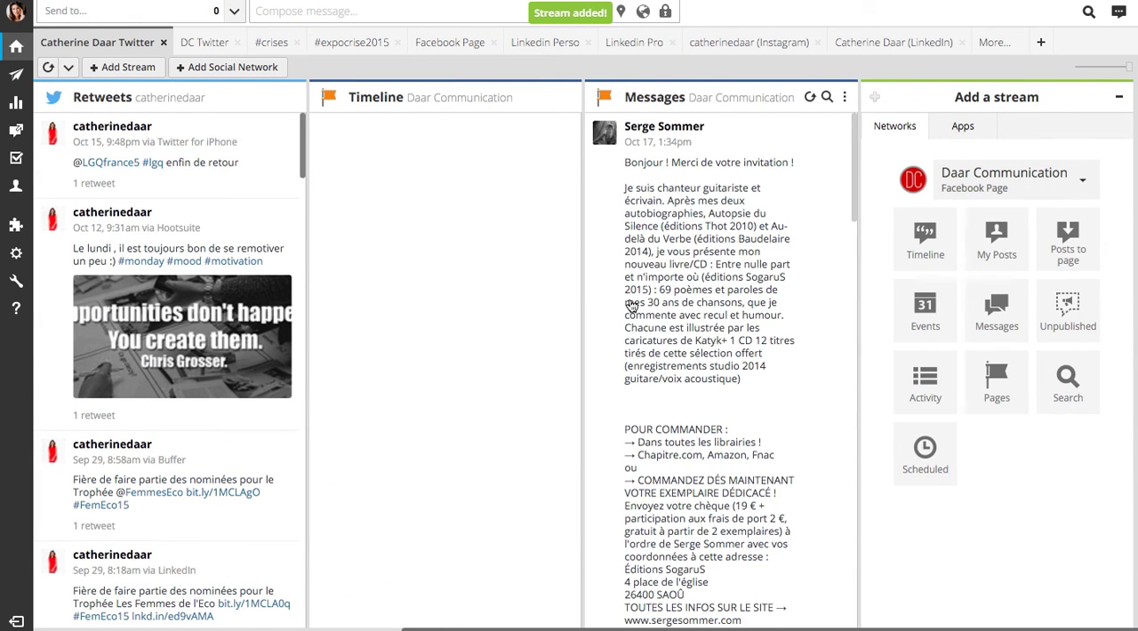
pyautogui.hscroll(-10, 630, 305)
pyautogui.hscroll(-3, 630, 305)
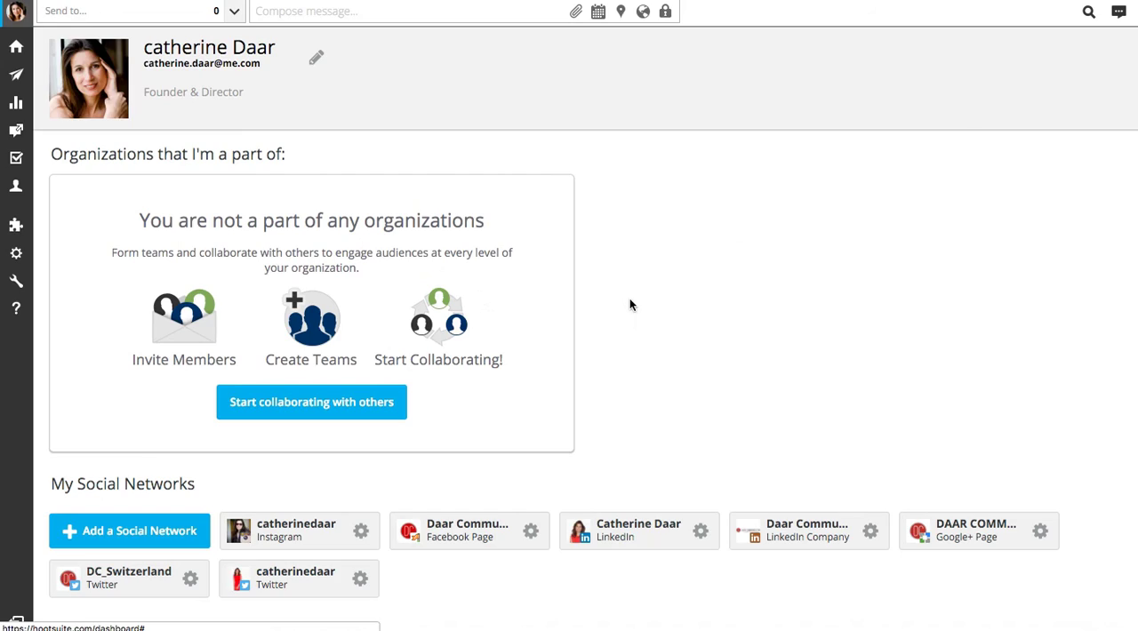
# Rearrange the streams into the order Home, Timeline, Retweets, Messages and Mentions
pyautogui.click(16, 46)
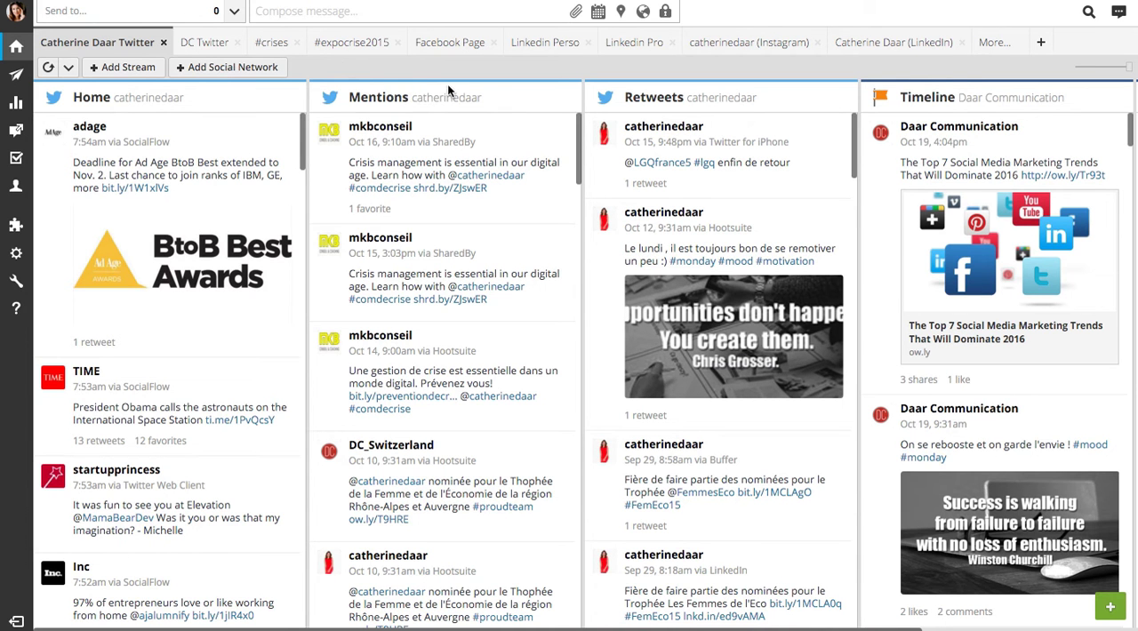
pyautogui.moveTo(363, 94); pyautogui.dragTo(640, 94)
pyautogui.moveTo(1018, 105); pyautogui.dragTo(542, 94)
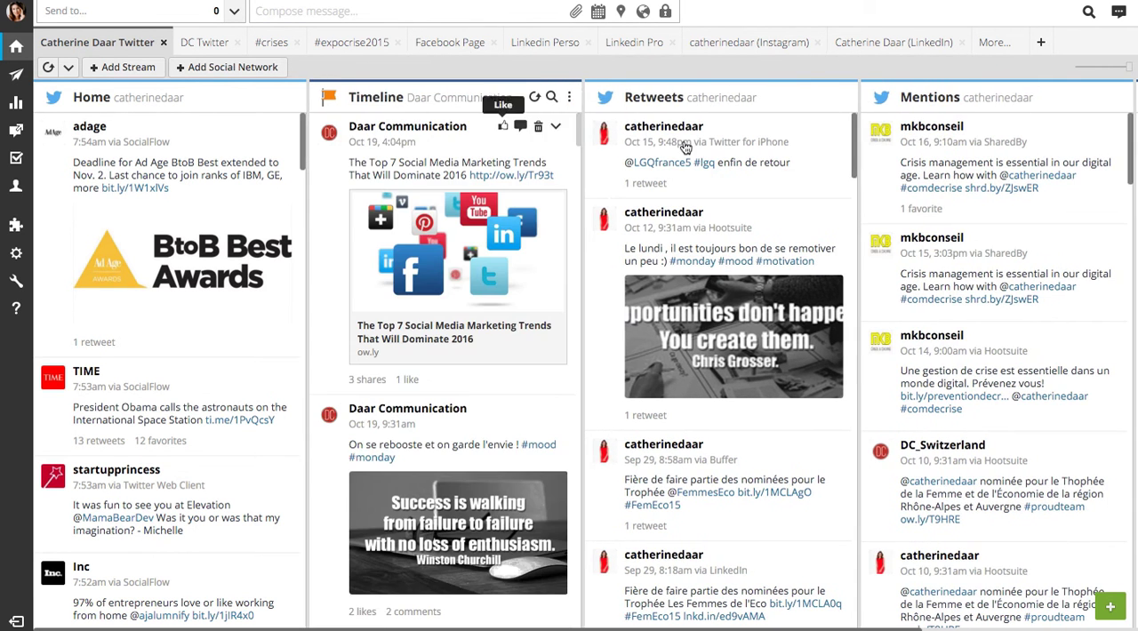
pyautogui.hscroll(5, 783, 169)
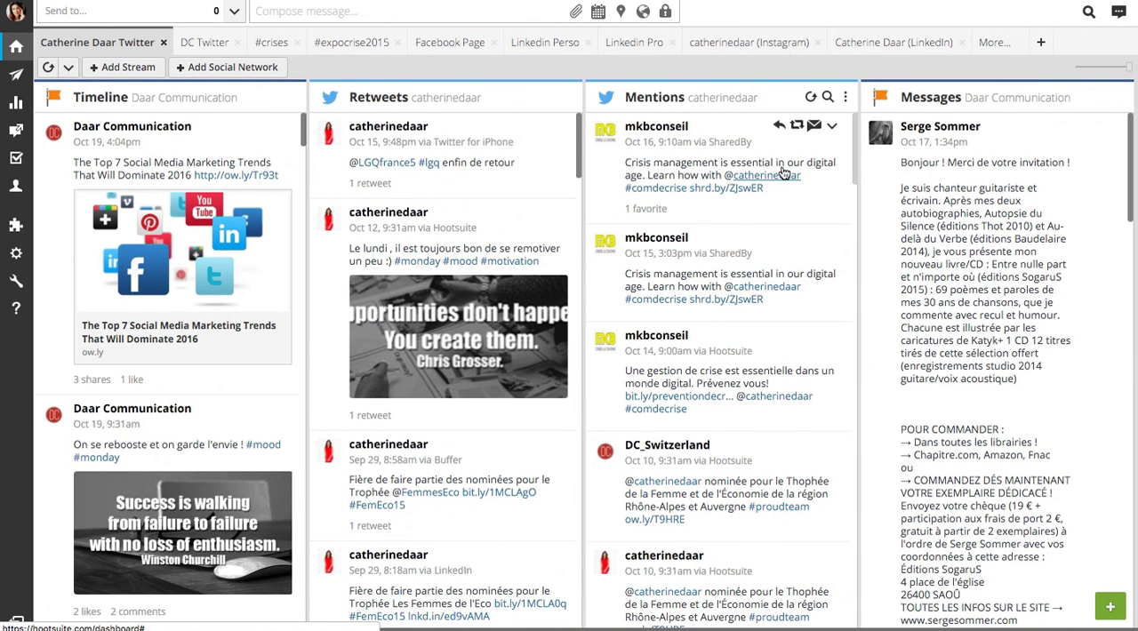
pyautogui.moveTo(1075, 107); pyautogui.dragTo(795, 130)
pyautogui.hscroll(-5, 541, 162)
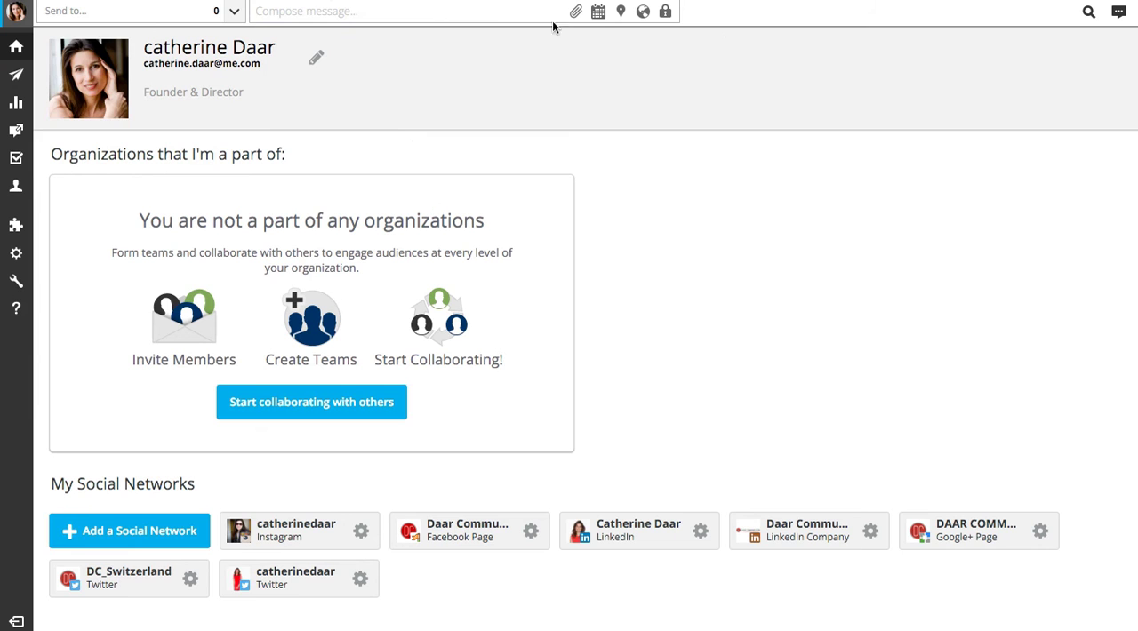
# View the keyword and search options for adding a Twitter stream to the personal Twitter tab
pyautogui.click(16, 45)
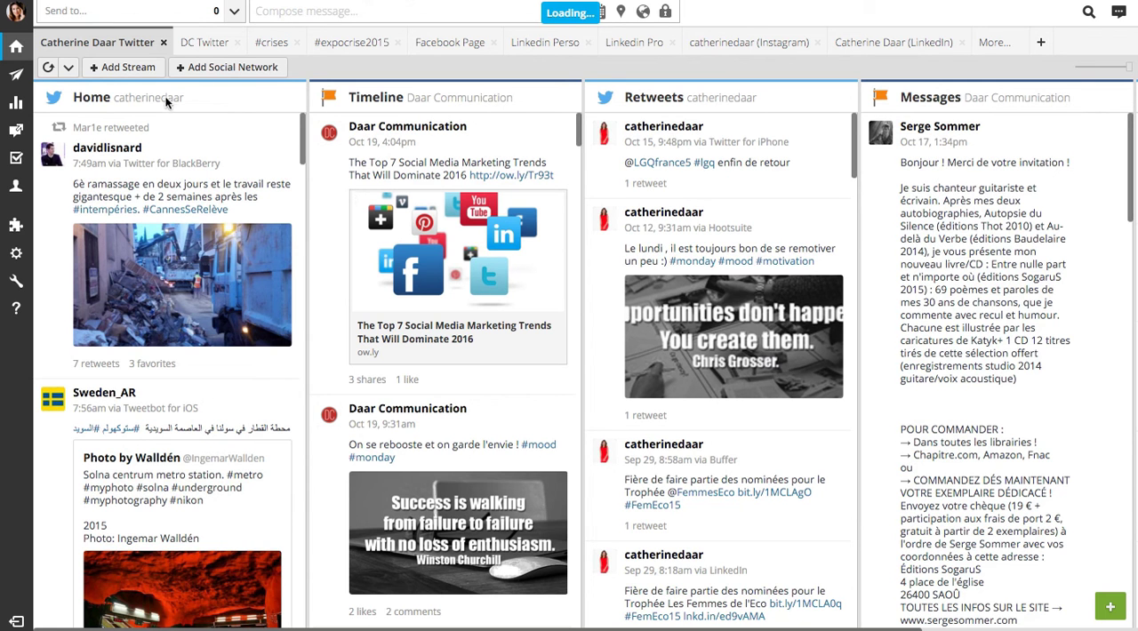
pyautogui.click(121, 71)
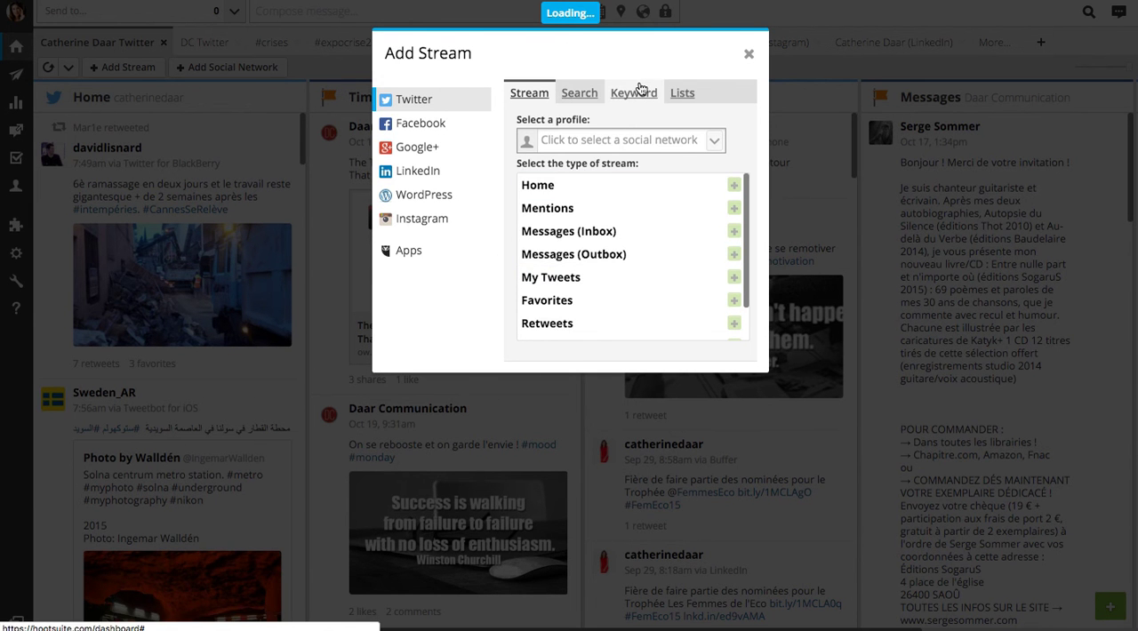
pyautogui.click(634, 94)
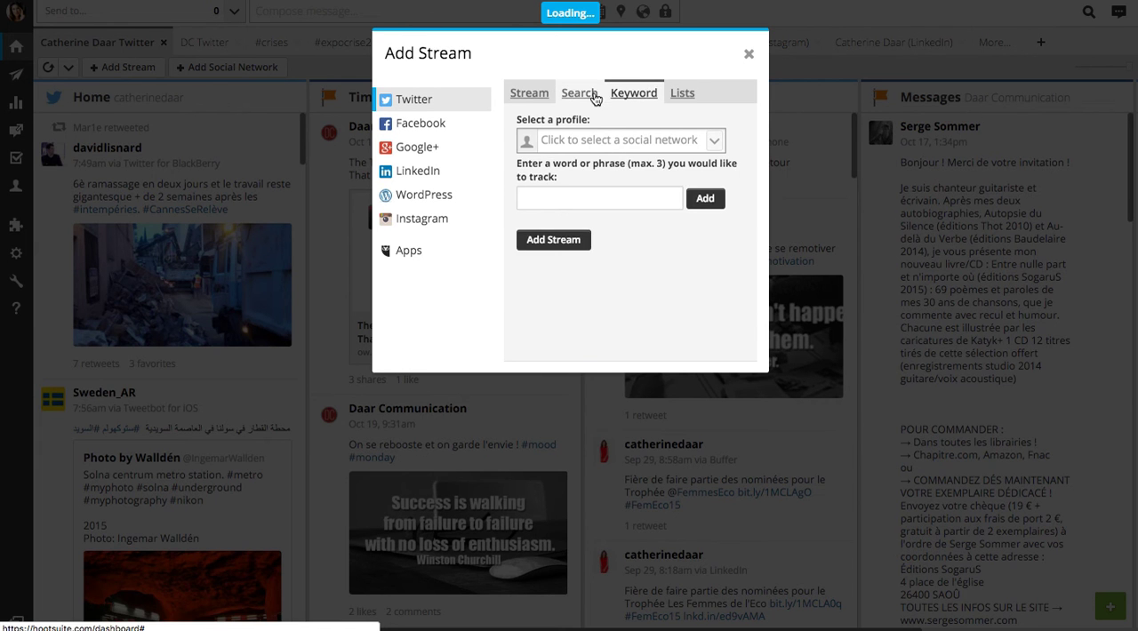
pyautogui.click(591, 94)
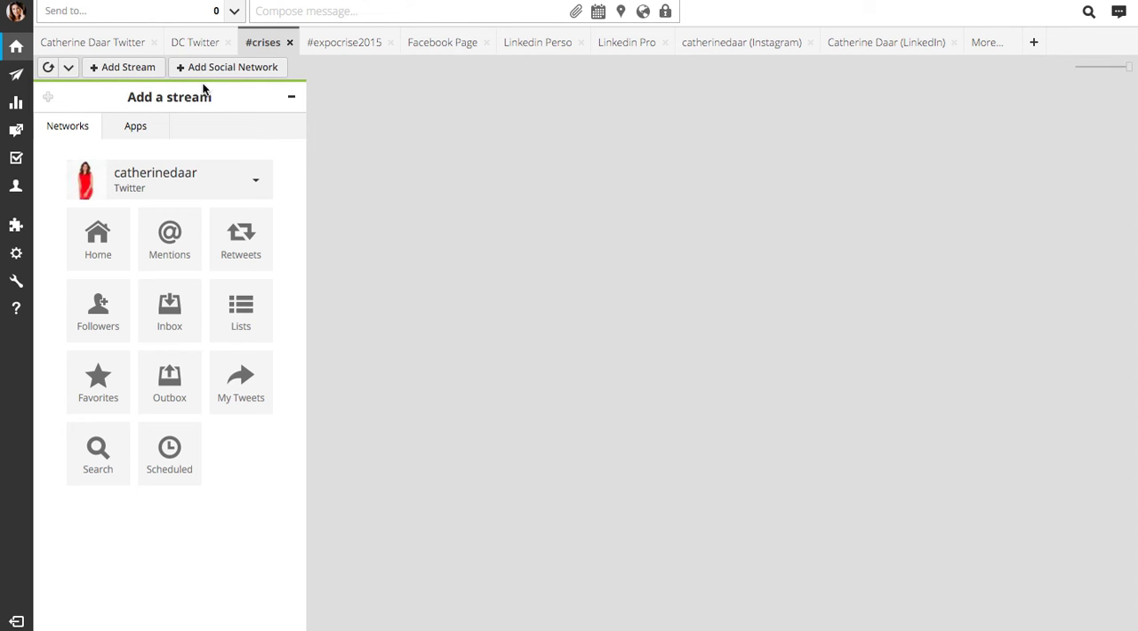
# Start a Twitter keyword stream in the #crises tab and add "com de crise" as the phrase to track
pyautogui.click(125, 69)
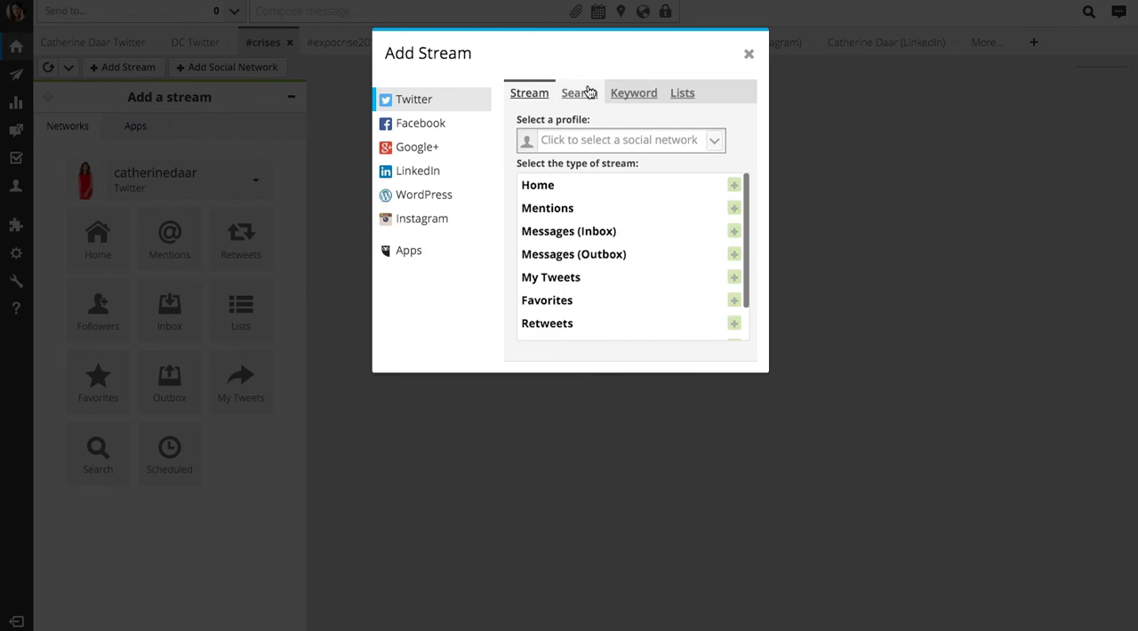
pyautogui.click(618, 96)
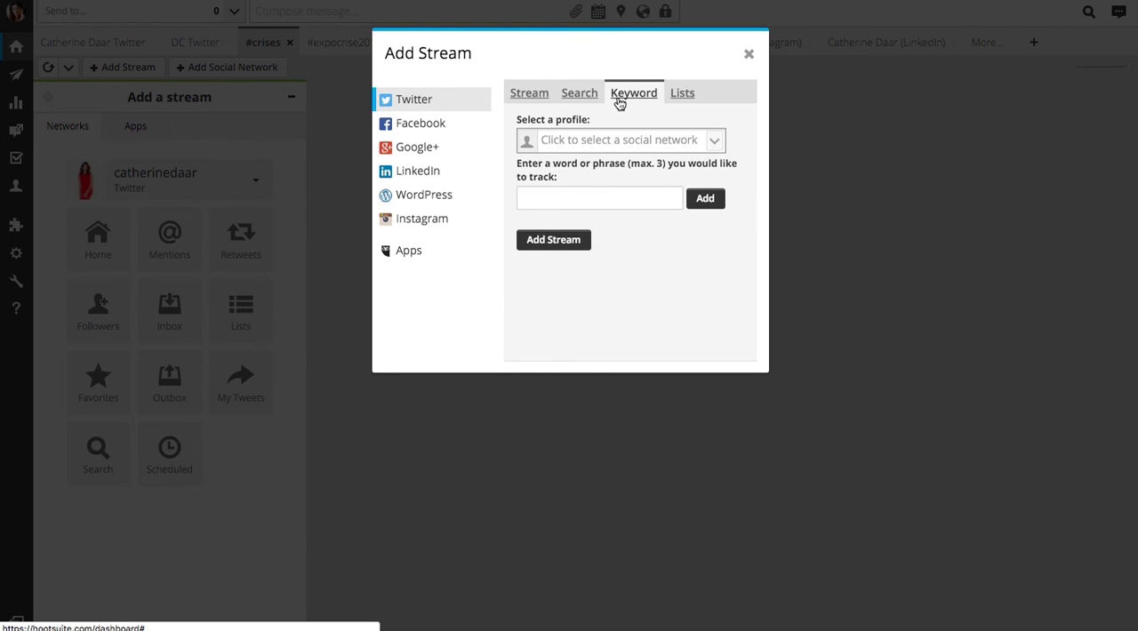
pyautogui.click(606, 202)
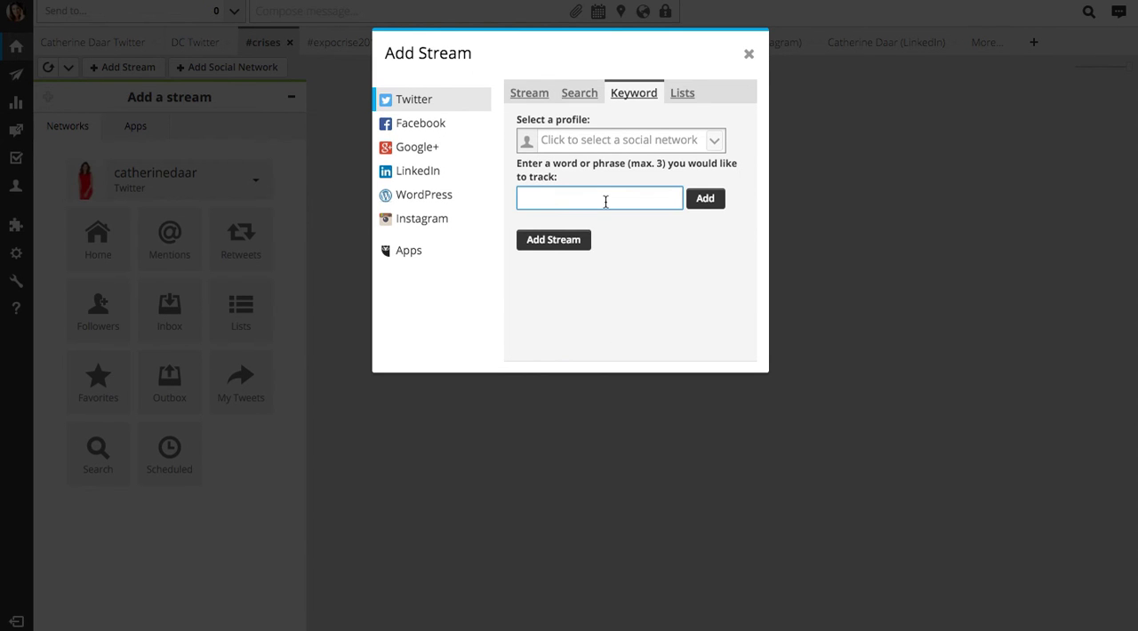
pyautogui.write('com de crise')
pyautogui.click(697, 202)
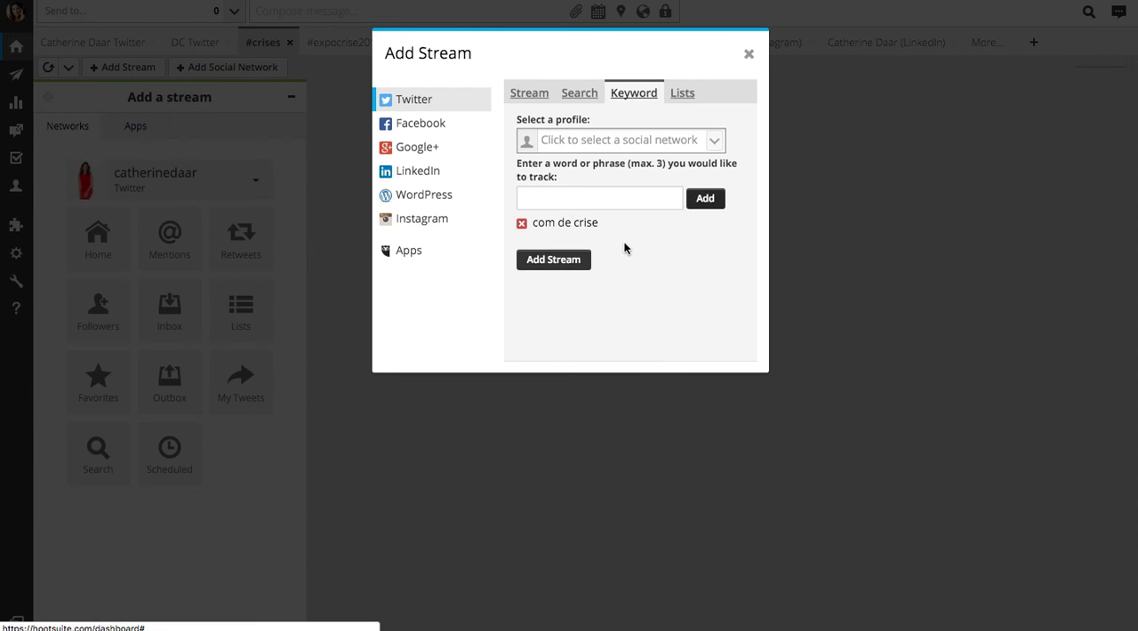
# Choose DC_Switzerland as the Twitter profile and add the keyword stream to the #crises tab
pyautogui.click(553, 265)
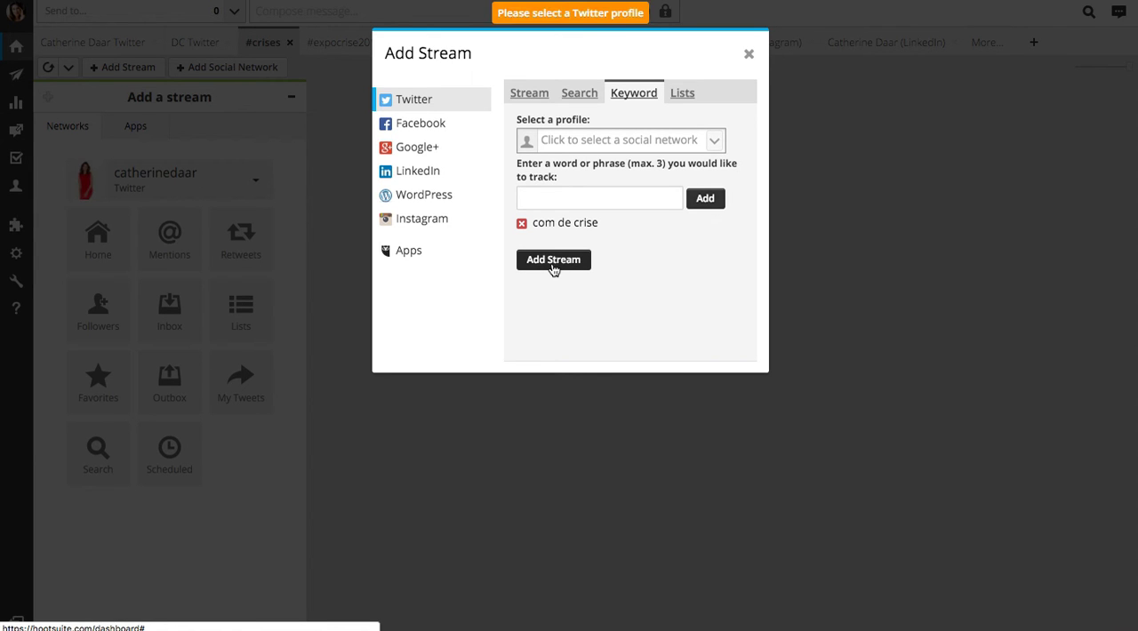
pyautogui.click(601, 140)
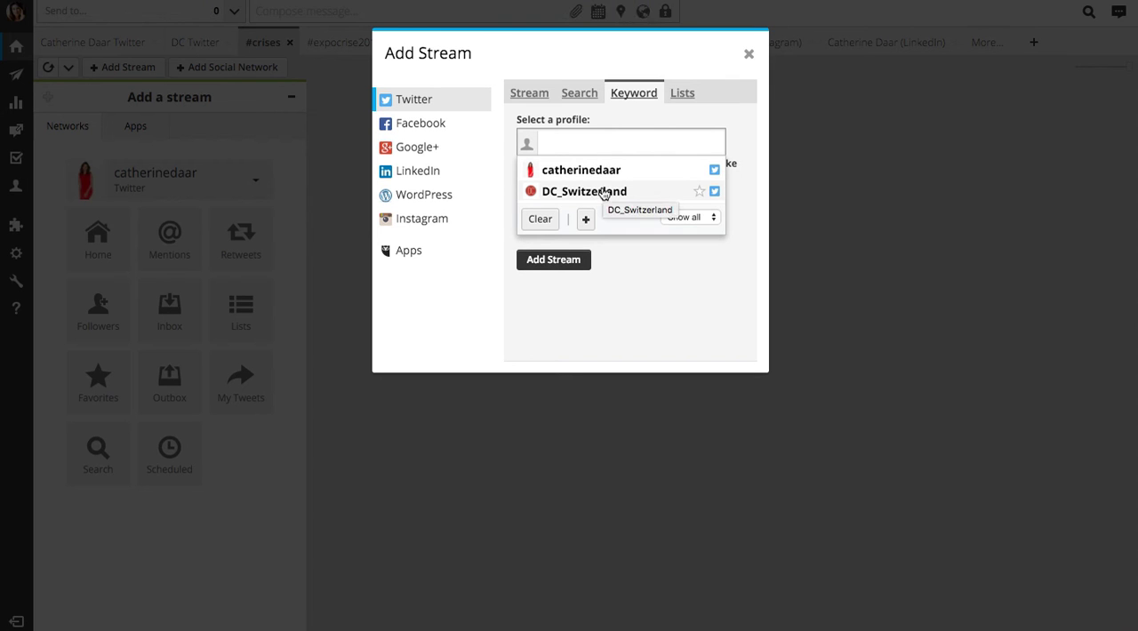
pyautogui.click(555, 192)
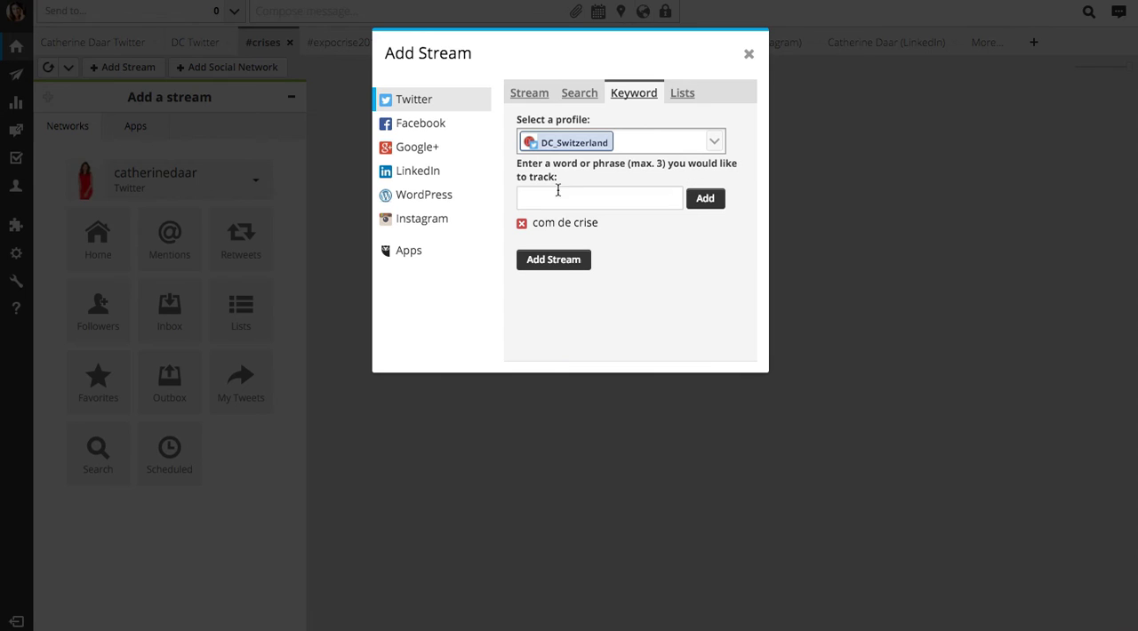
pyautogui.click(571, 261)
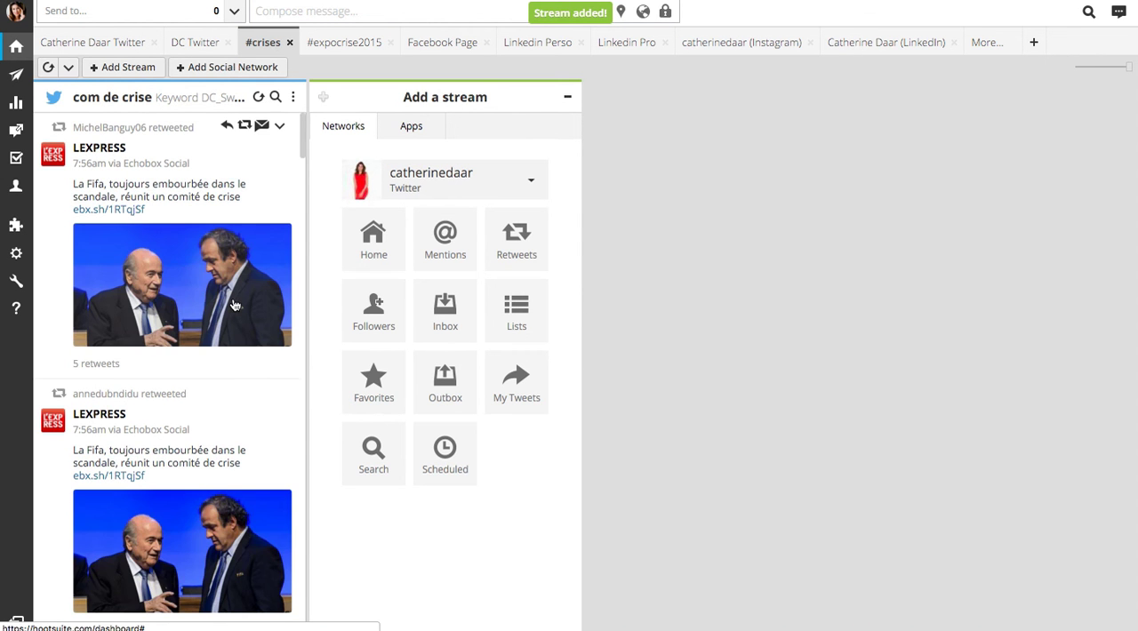
# Look through the posts collected in the "com de crise" keyword stream
pyautogui.scroll(-5, 234, 306)
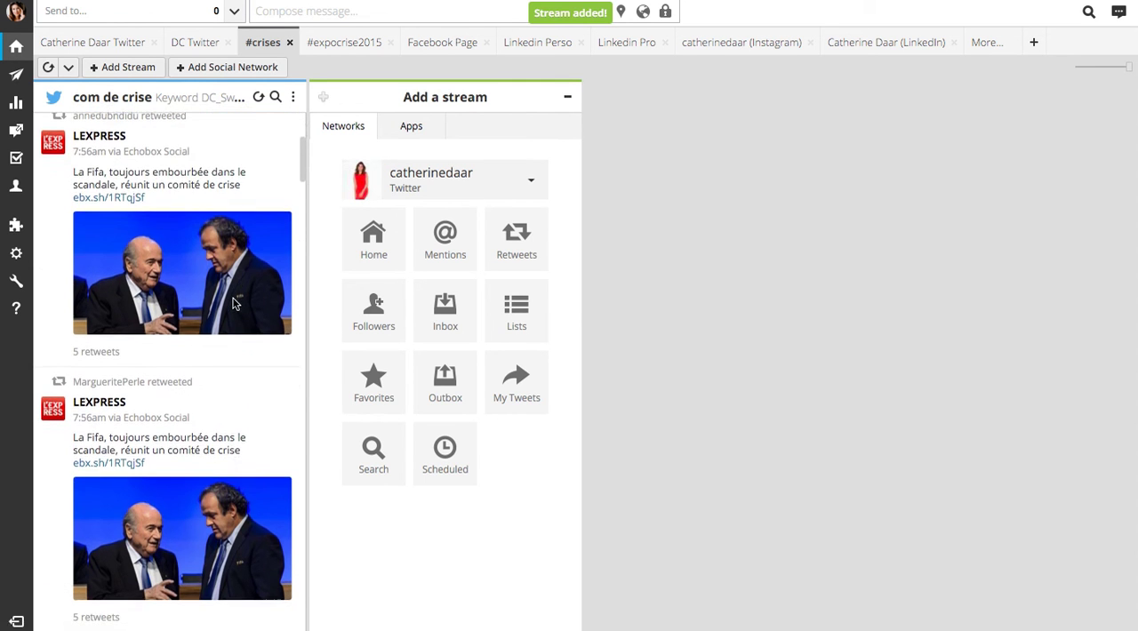
pyautogui.scroll(-10, 234, 306)
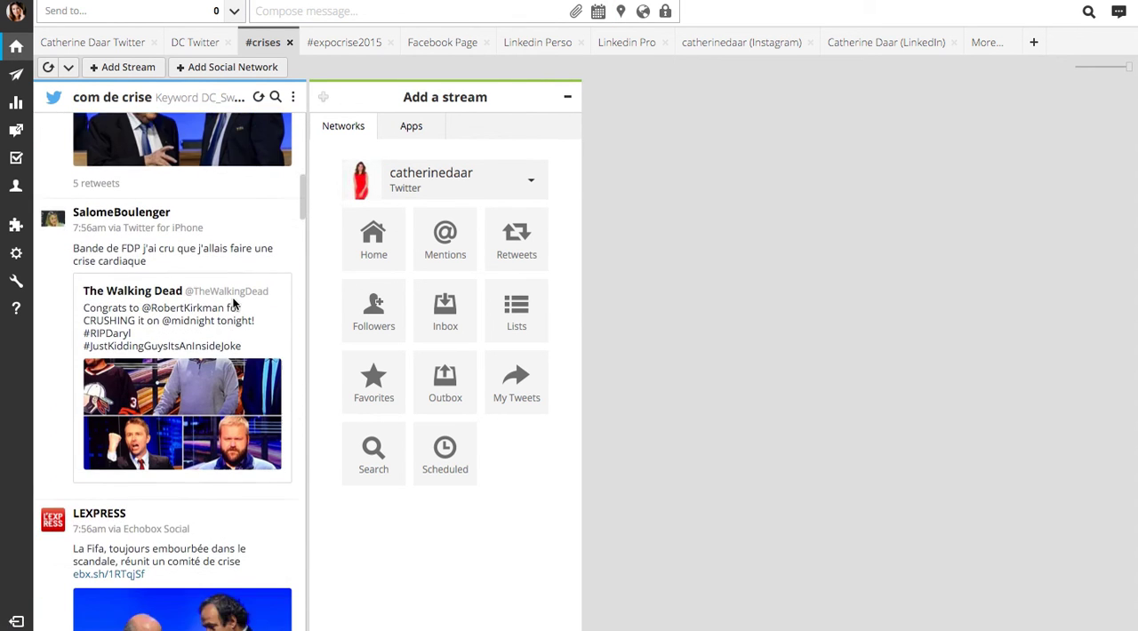
pyautogui.scroll(-10, 234, 306)
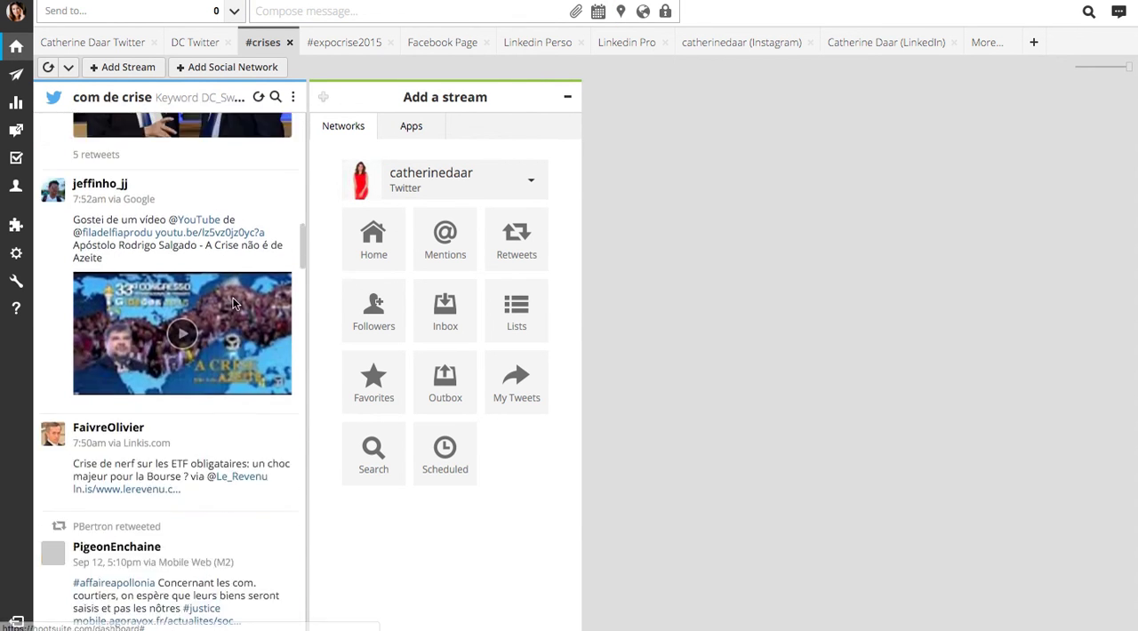
pyautogui.scroll(-2, 232, 297)
pyautogui.scroll(15, 232, 297)
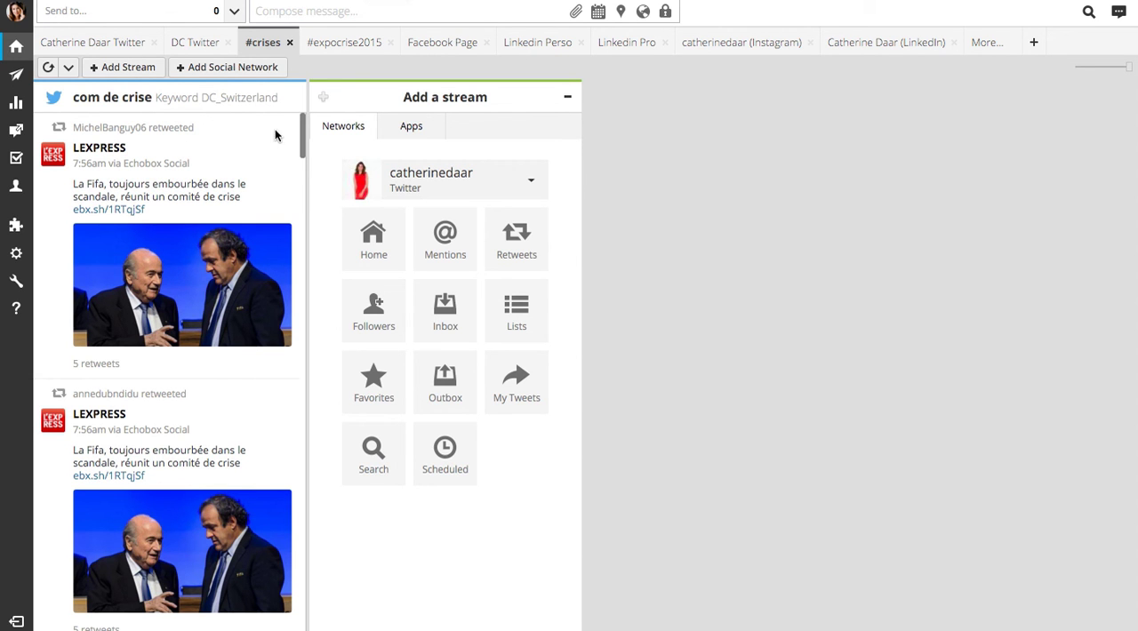
# Filter the "com de crise" stream with the search term "express" and look through the matching posts
pyautogui.moveTo(274, 103)
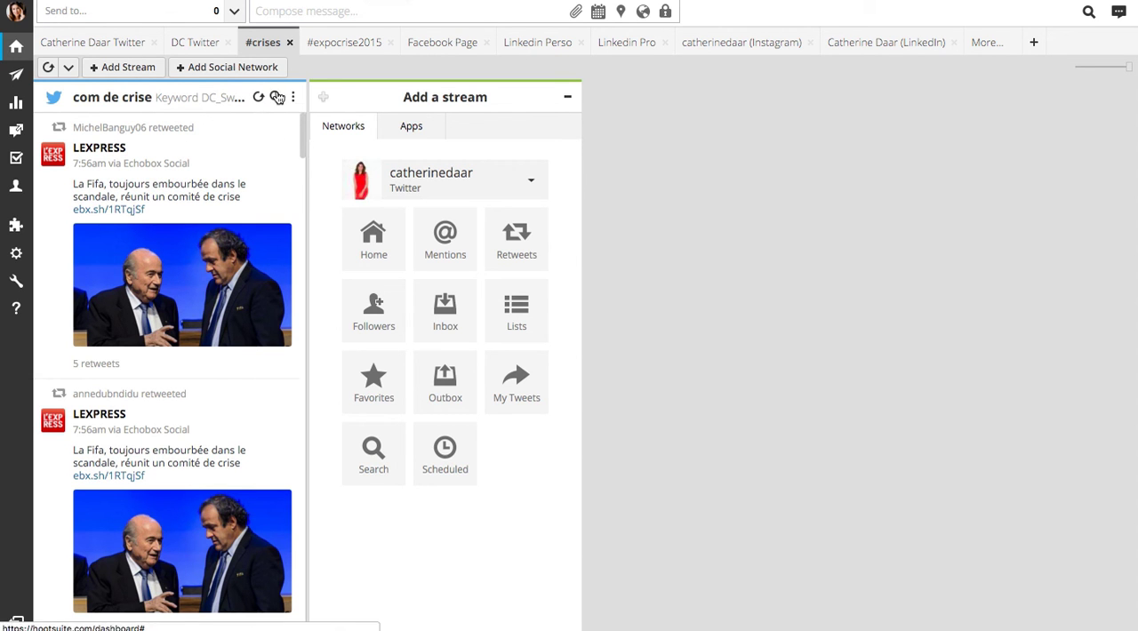
pyautogui.click(276, 97)
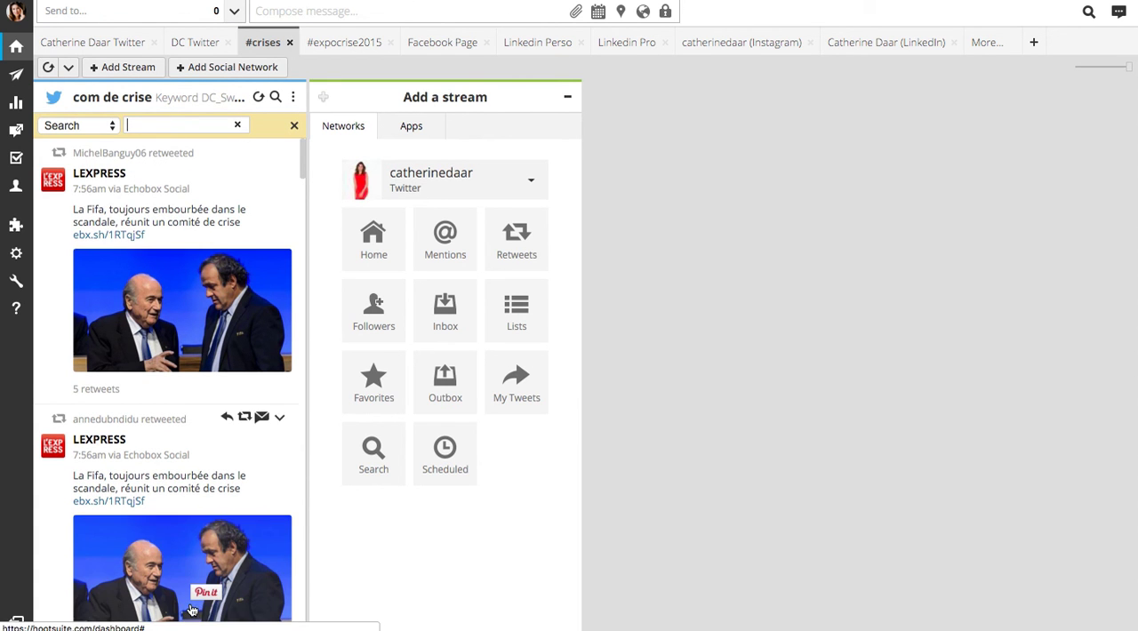
pyautogui.scroll(-3, 190, 604)
pyautogui.scroll(-10, 190, 607)
pyautogui.scroll(14, 188, 497)
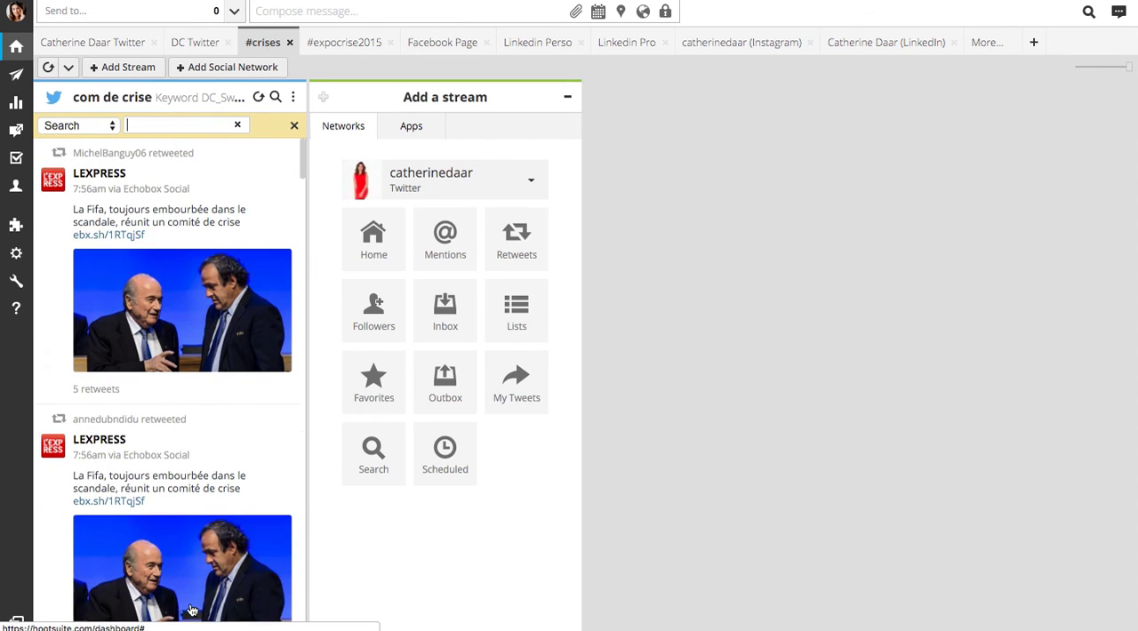
pyautogui.click(179, 124)
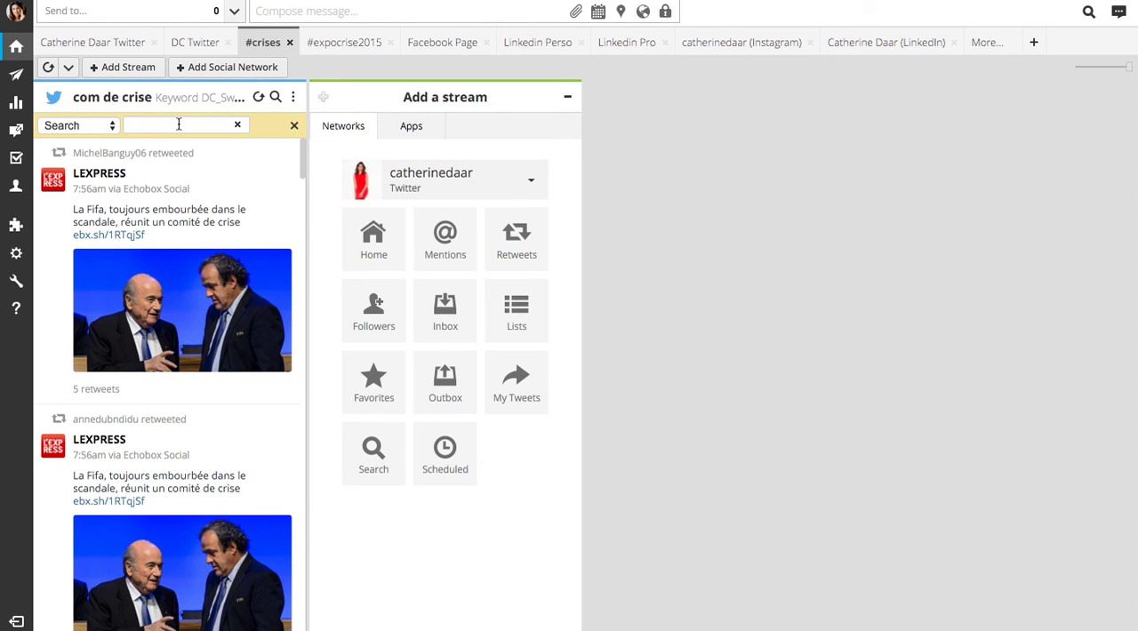
pyautogui.write('express')
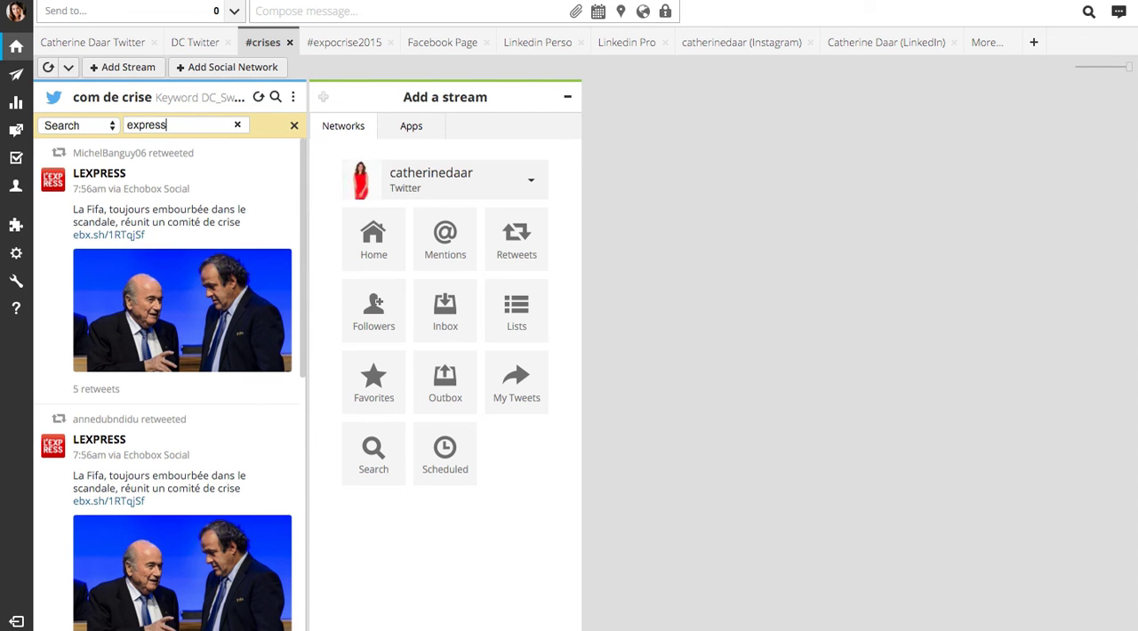
pyautogui.scroll(-6, 142, 283)
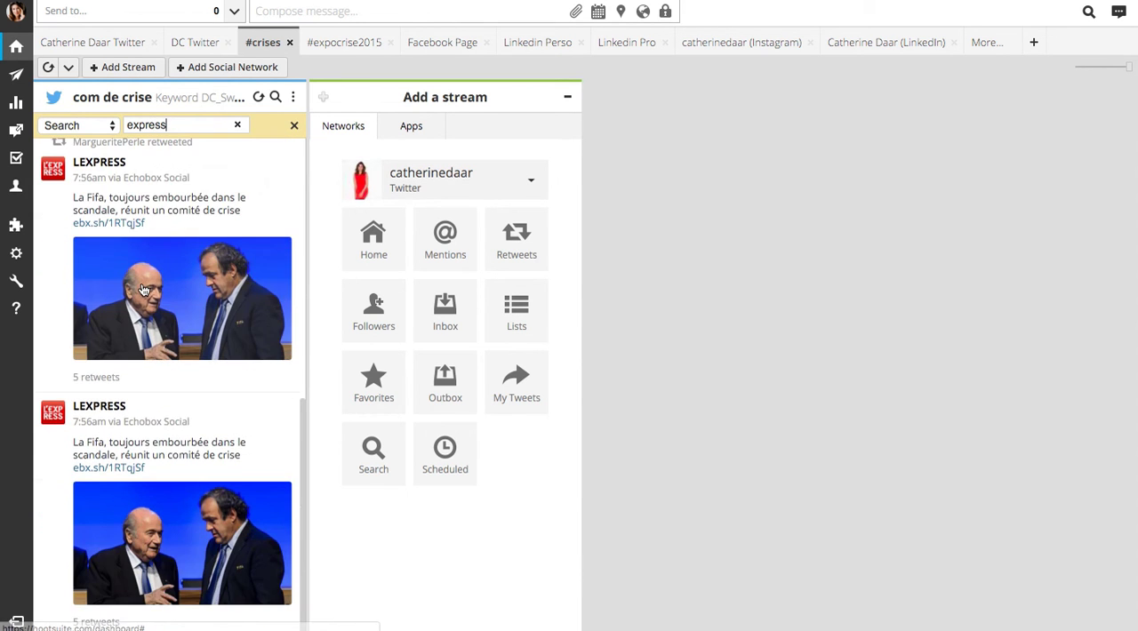
pyautogui.scroll(6, 143, 285)
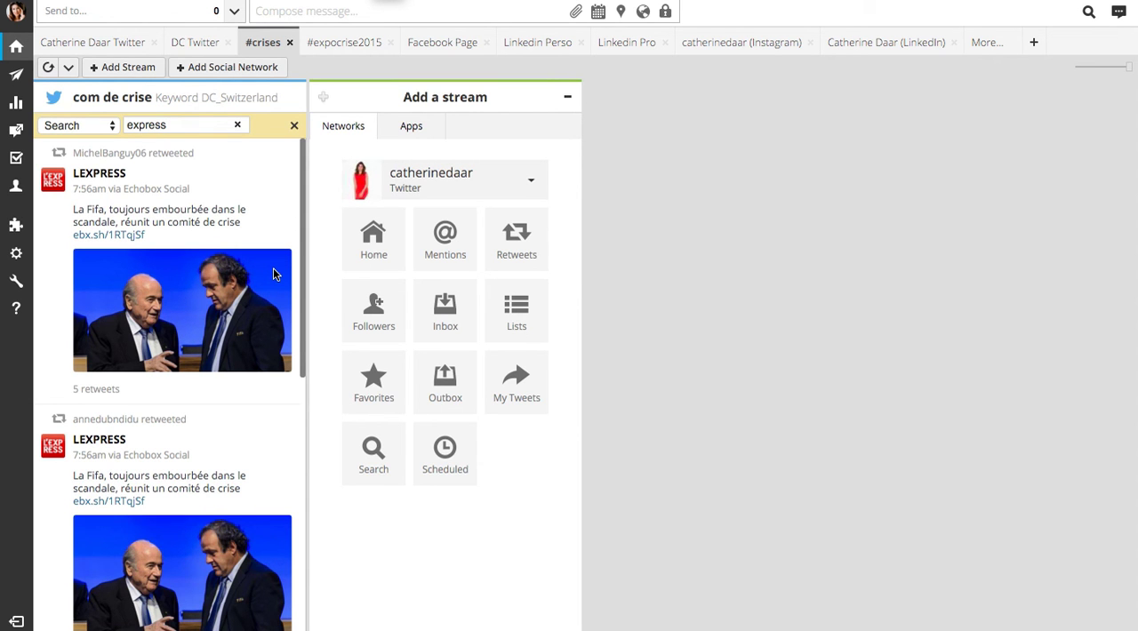
pyautogui.scroll(-2, 273, 268)
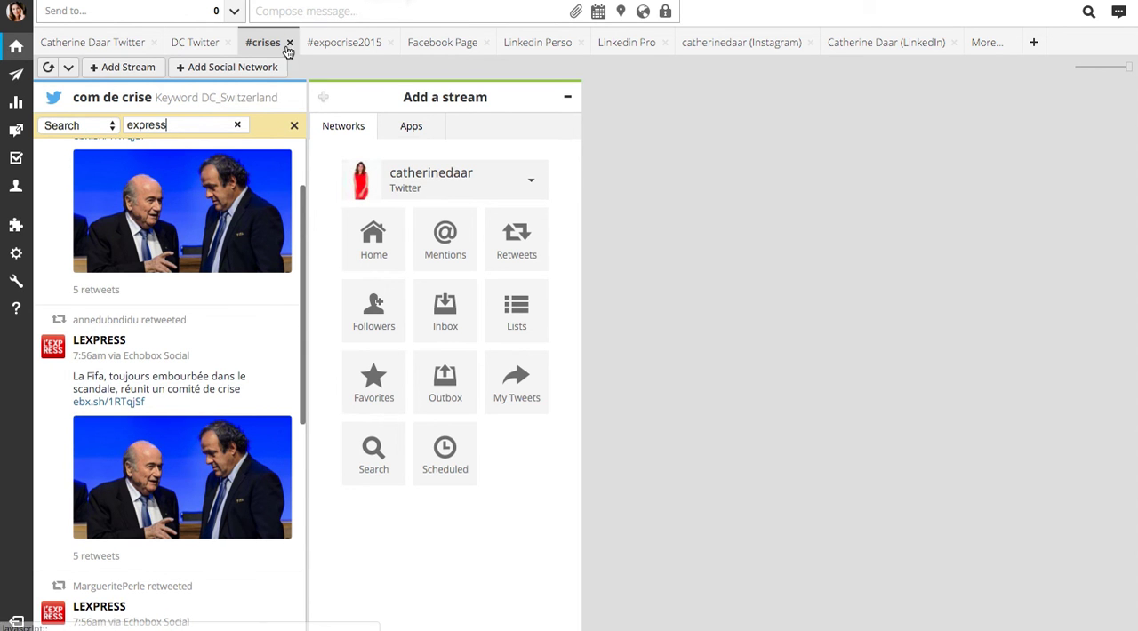
# Open the message composer and look over its list of social profiles and message options
pyautogui.click(267, 10)
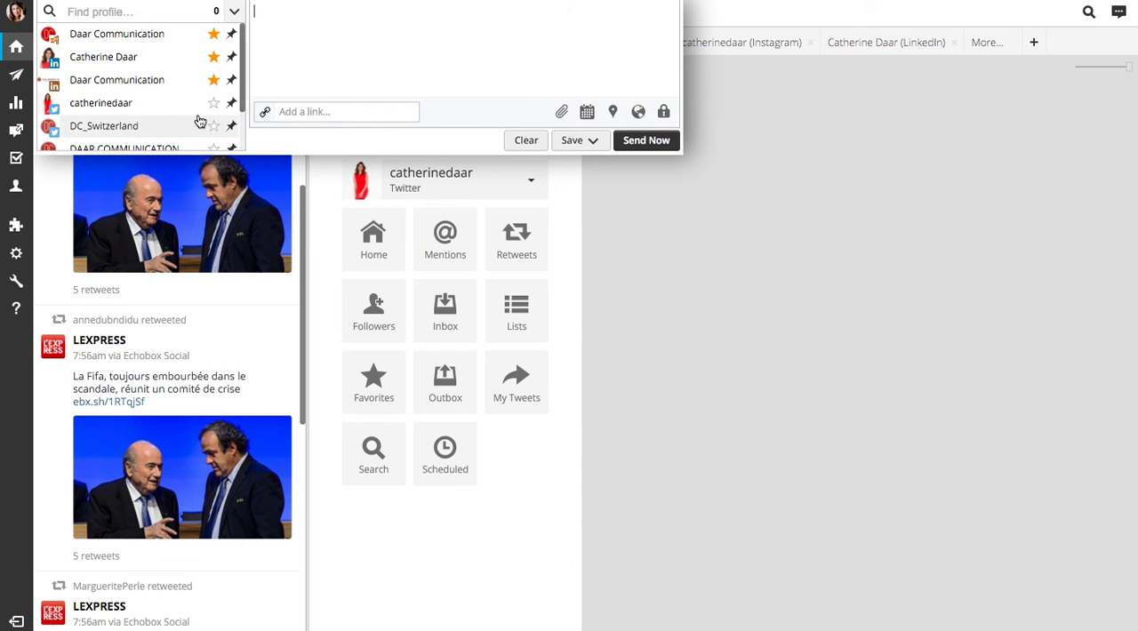
pyautogui.moveTo(200, 122)
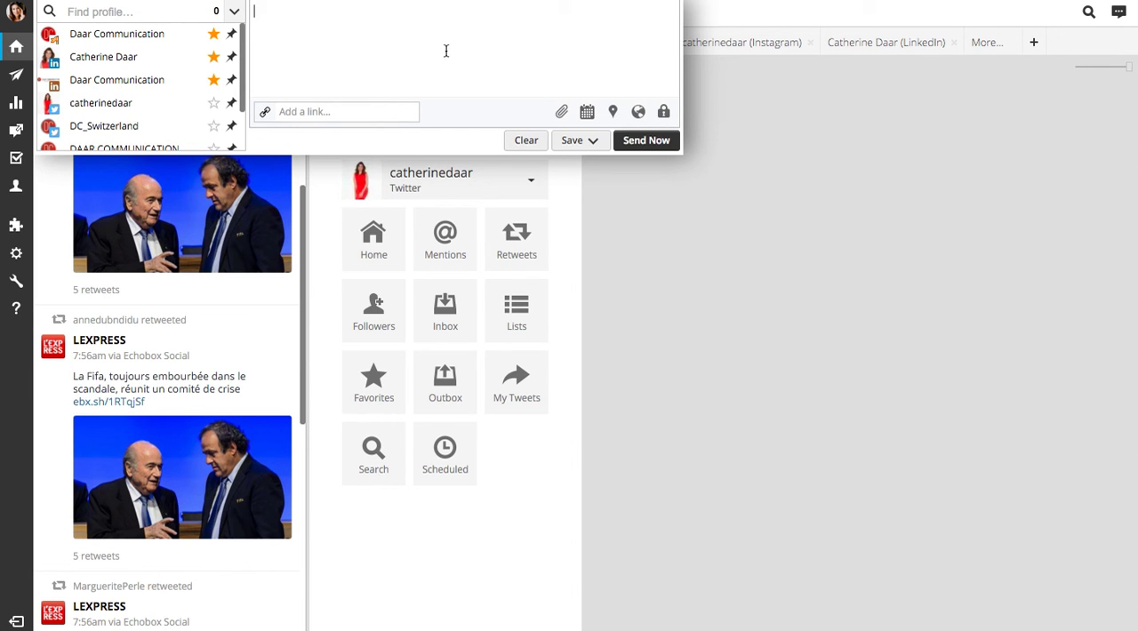
pyautogui.click(403, 72)
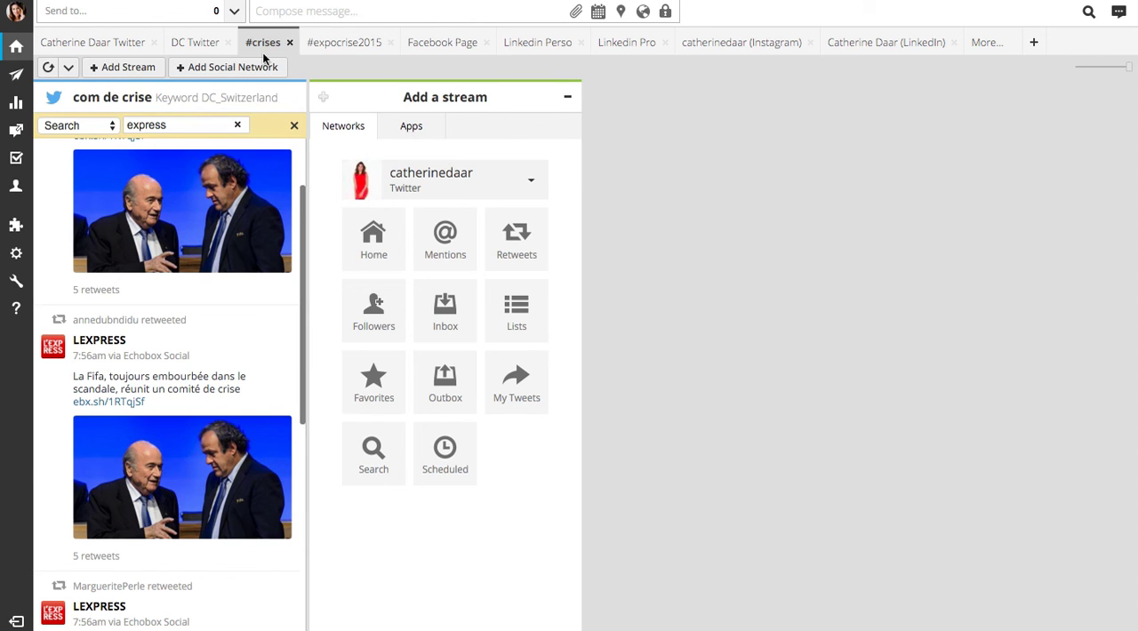
# Compose the message "Hello, workshop sur la communication de crise demain. #preventiondecrise"
pyautogui.click(285, 11)
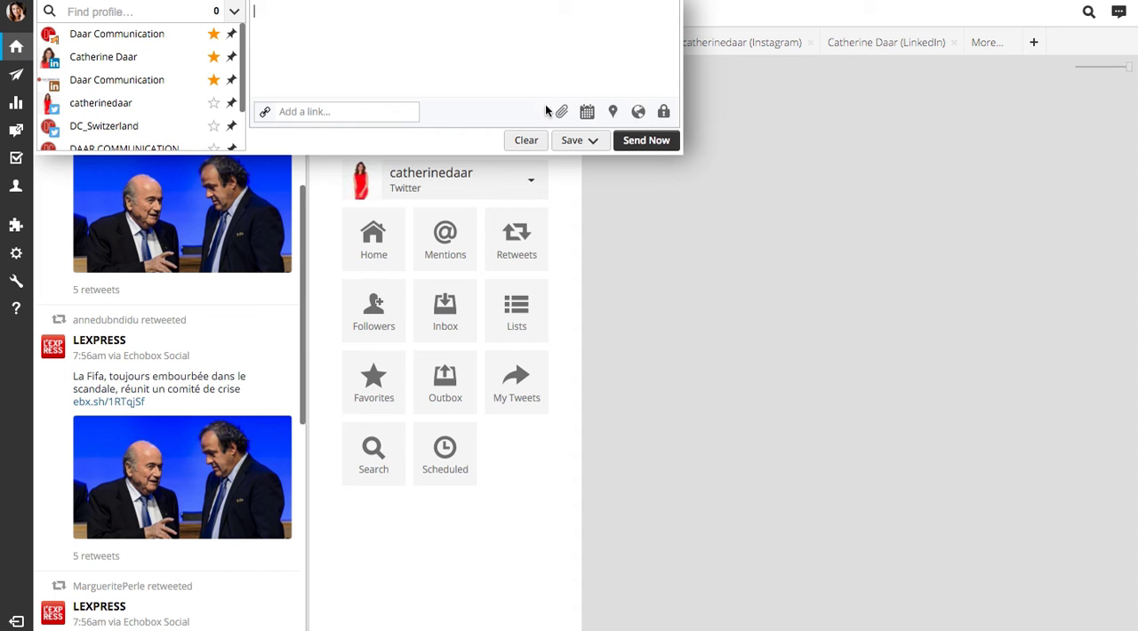
pyautogui.write('Hello, workshop sur la communication de crise de')
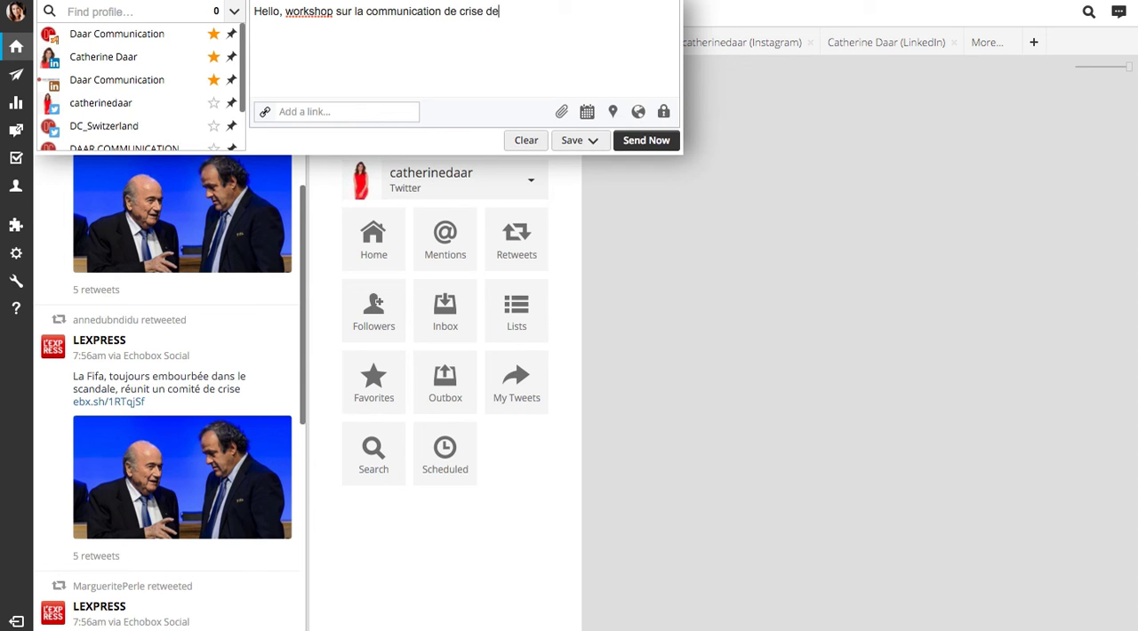
pyautogui.write('main. #prevention')
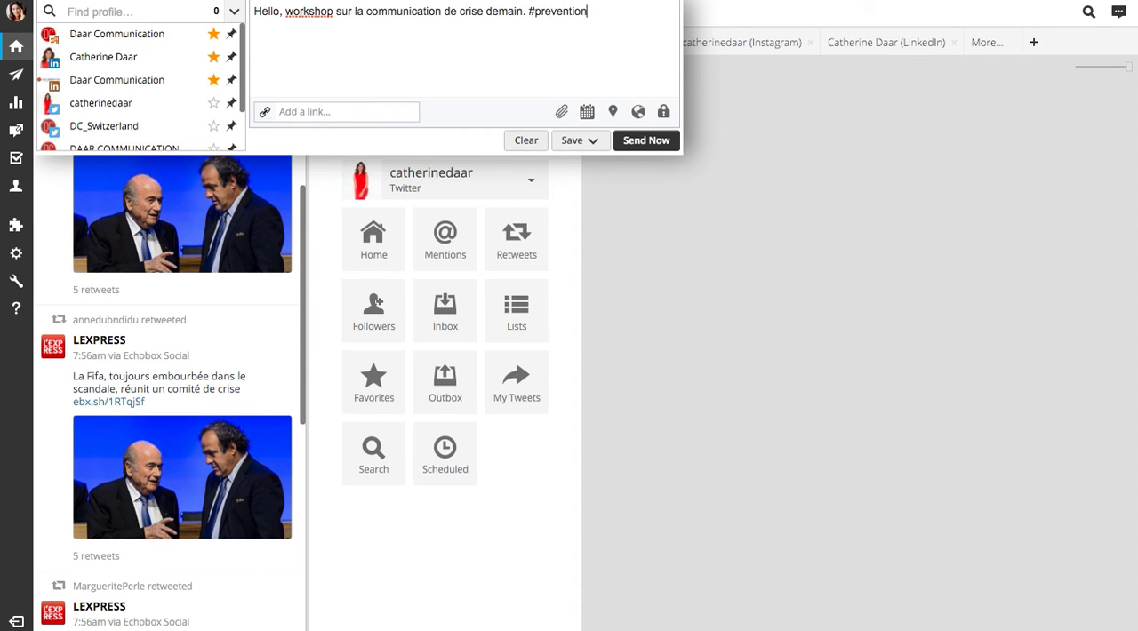
pyautogui.write('decrise')
# Select the Daar Communication Facebook Page, personal LinkedIn, personal Twitter and DC_Switzerland Twitter profiles as the message's recipients
pyautogui.click(88, 40)
pyautogui.click(103, 59)
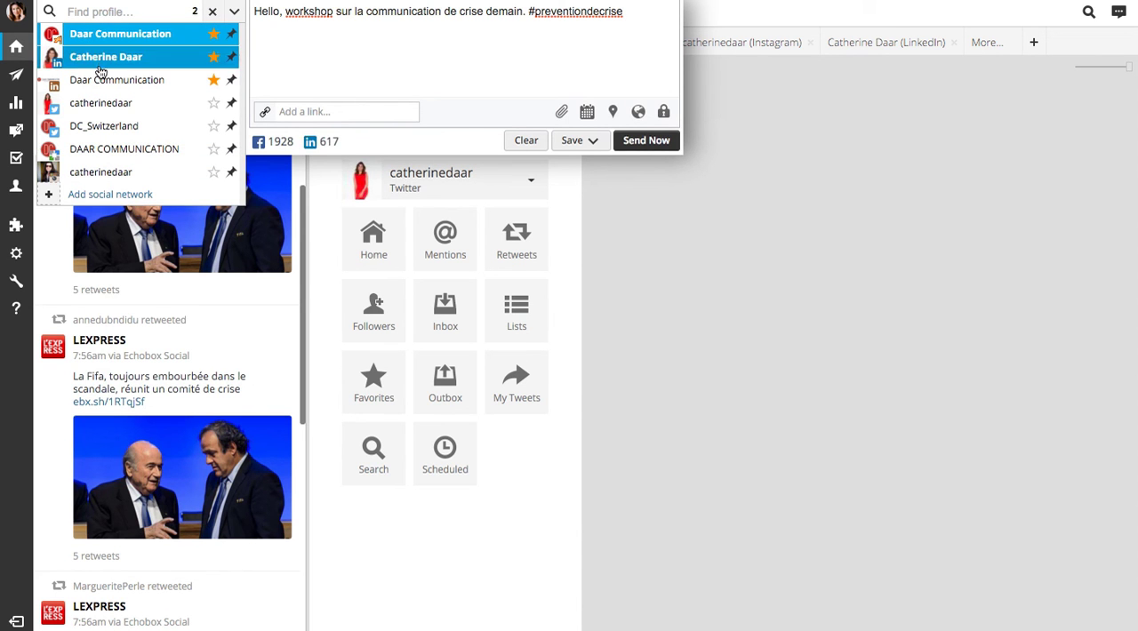
pyautogui.click(93, 104)
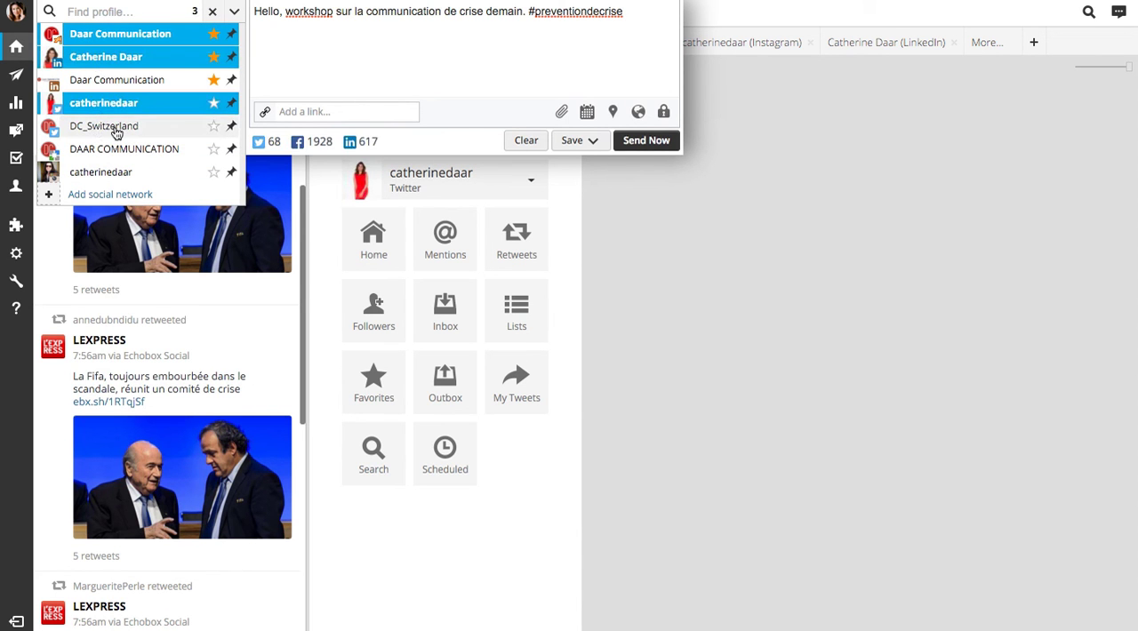
pyautogui.click(105, 129)
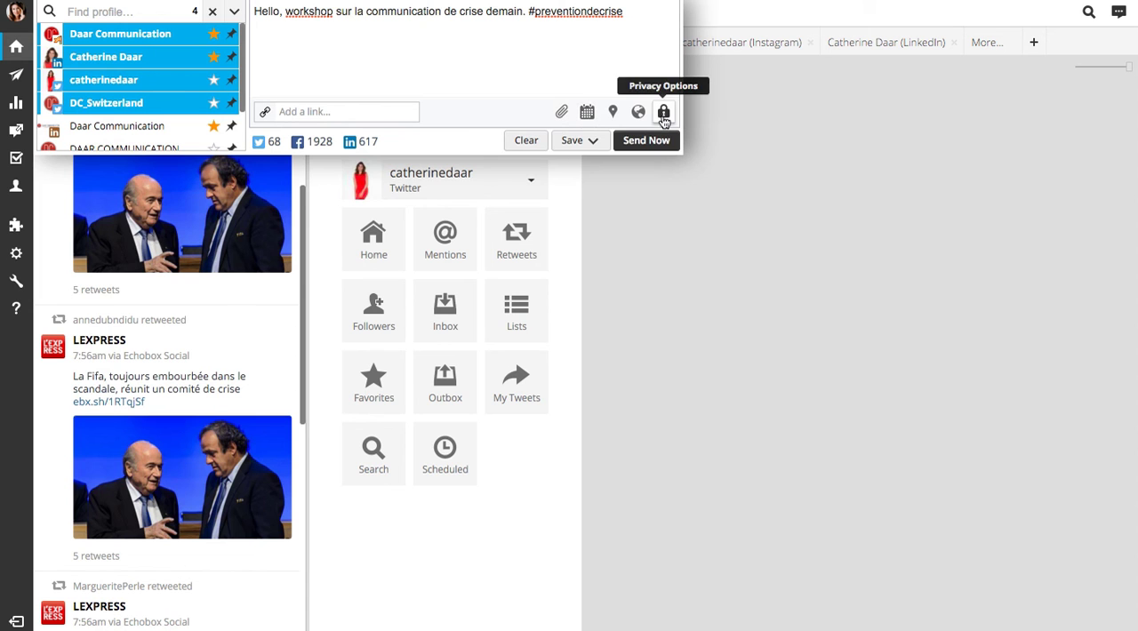
# Set the message's scheduled sending date to 2015-10-22 at 10:00 AM
pyautogui.click(587, 114)
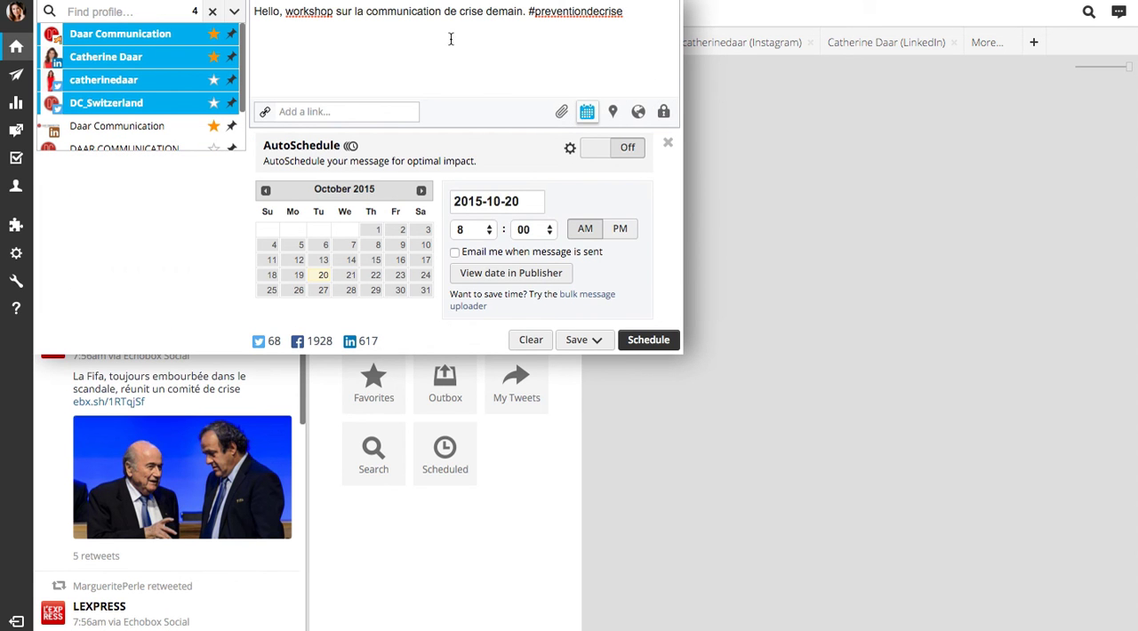
pyautogui.click(439, 1)
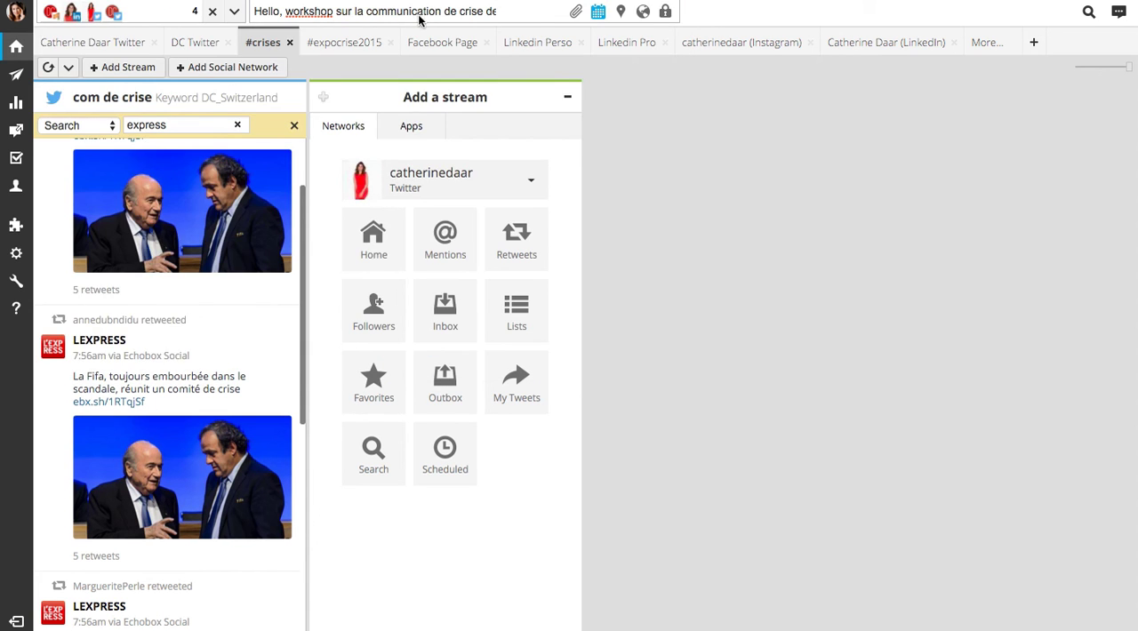
pyautogui.click(537, 16)
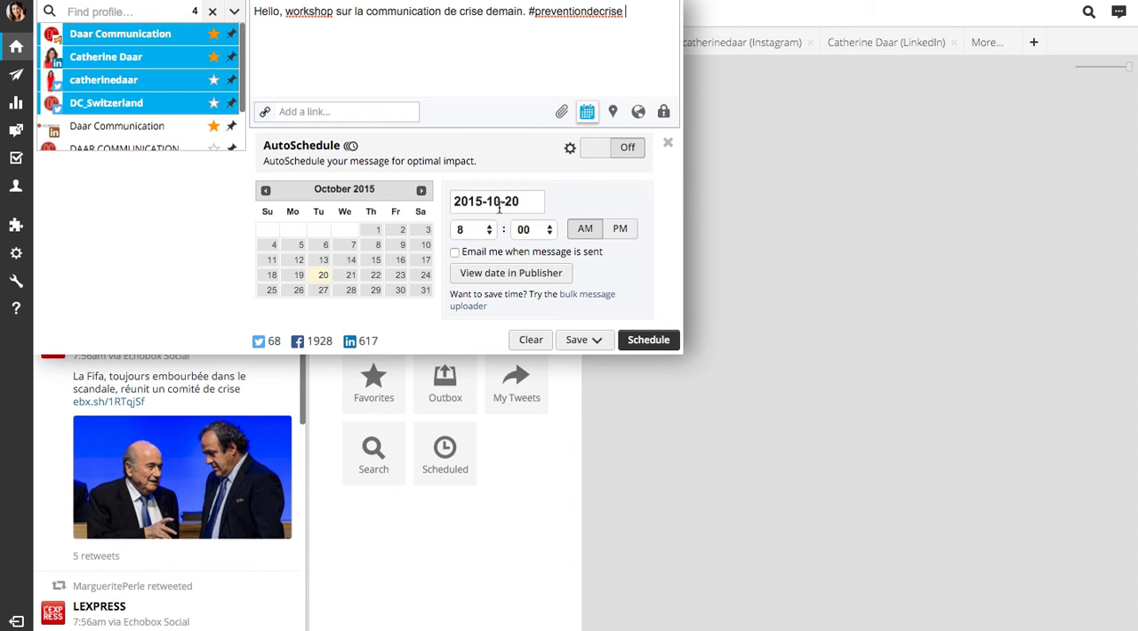
pyautogui.click(374, 278)
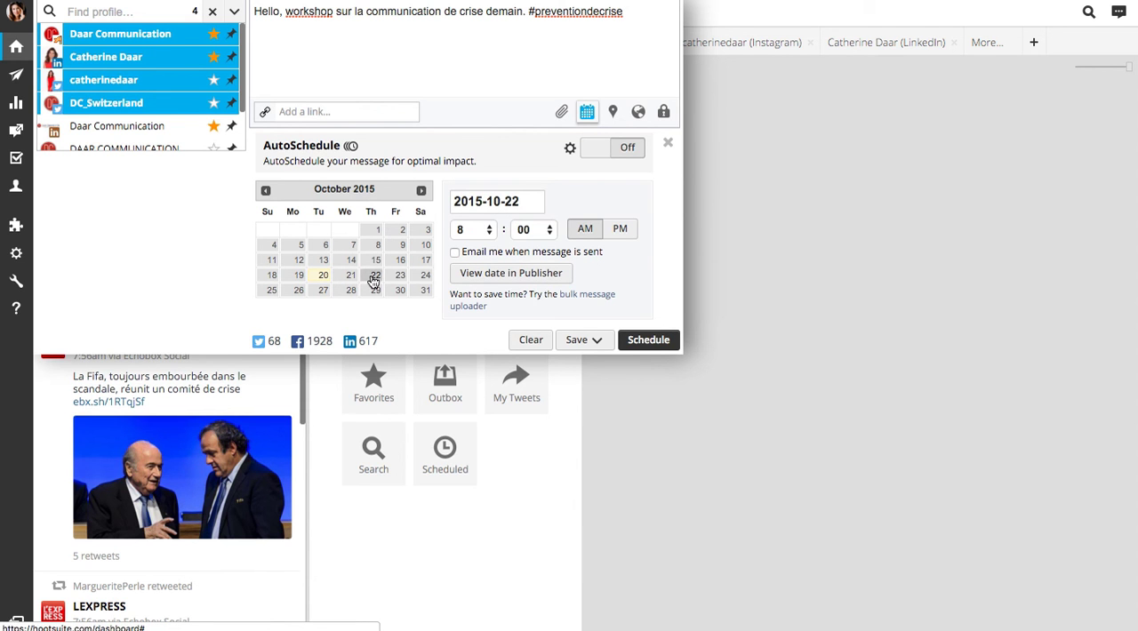
pyautogui.click(471, 229)
pyautogui.click(520, 254)
pyautogui.click(620, 230)
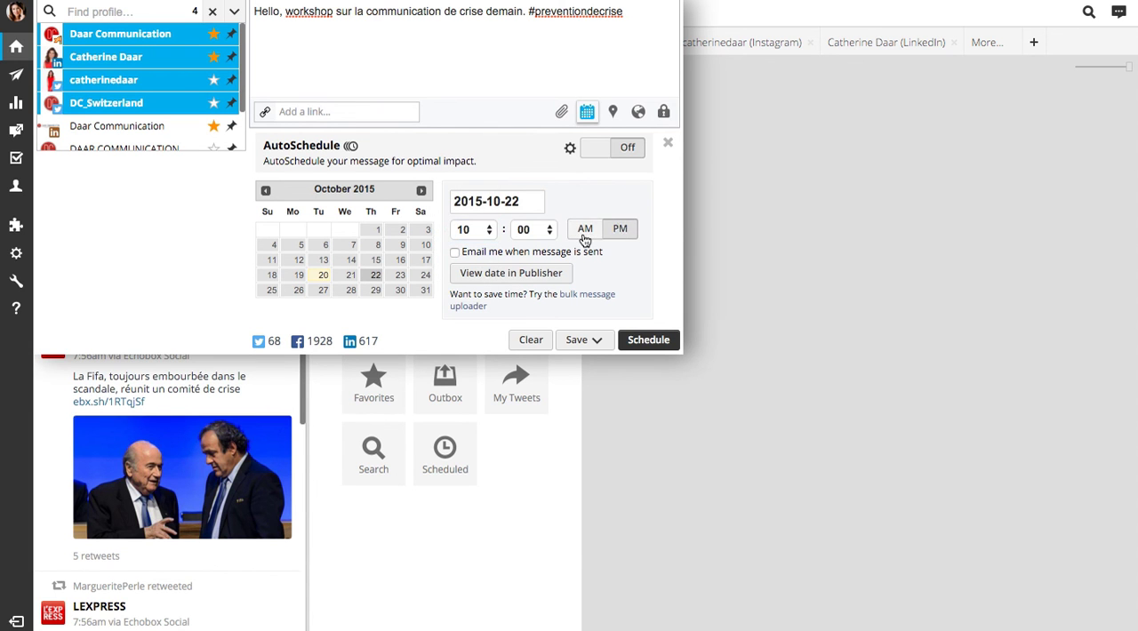
pyautogui.click(584, 238)
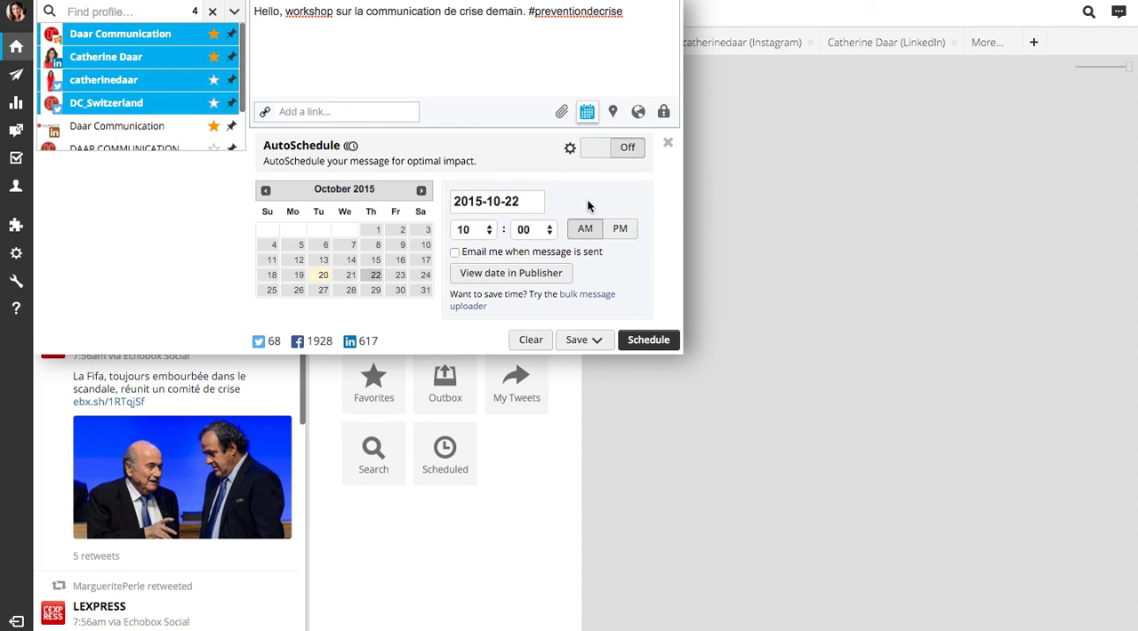
# Look over the message's file attachment and Twitter targeting options, and review its list of recipient profiles
pyautogui.click(561, 112)
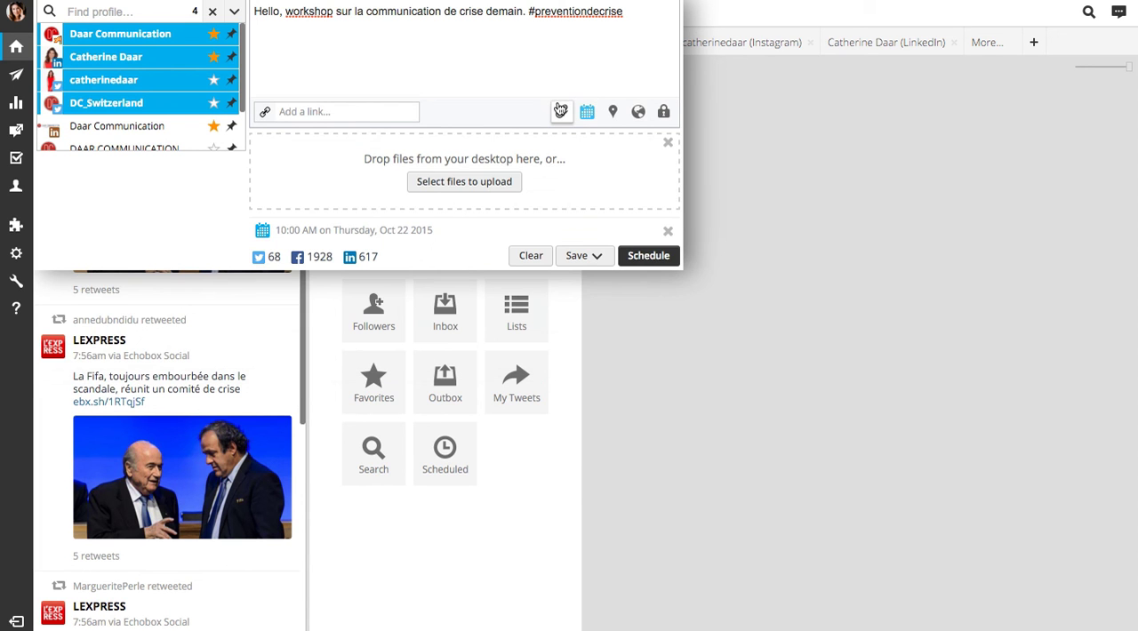
pyautogui.click(486, 190)
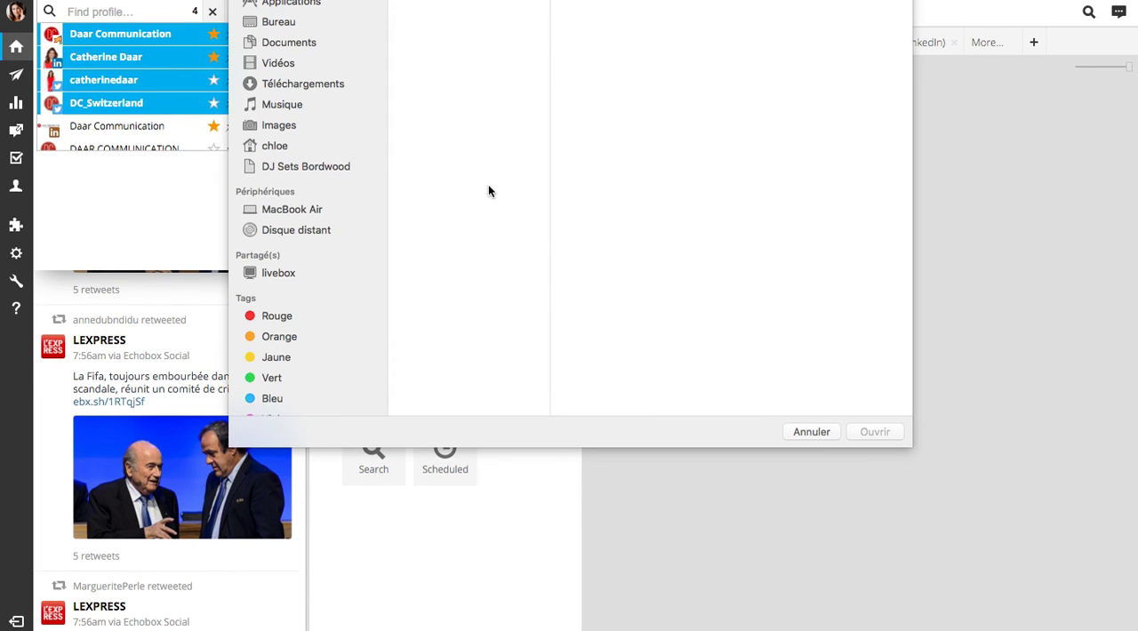
pyautogui.click(823, 432)
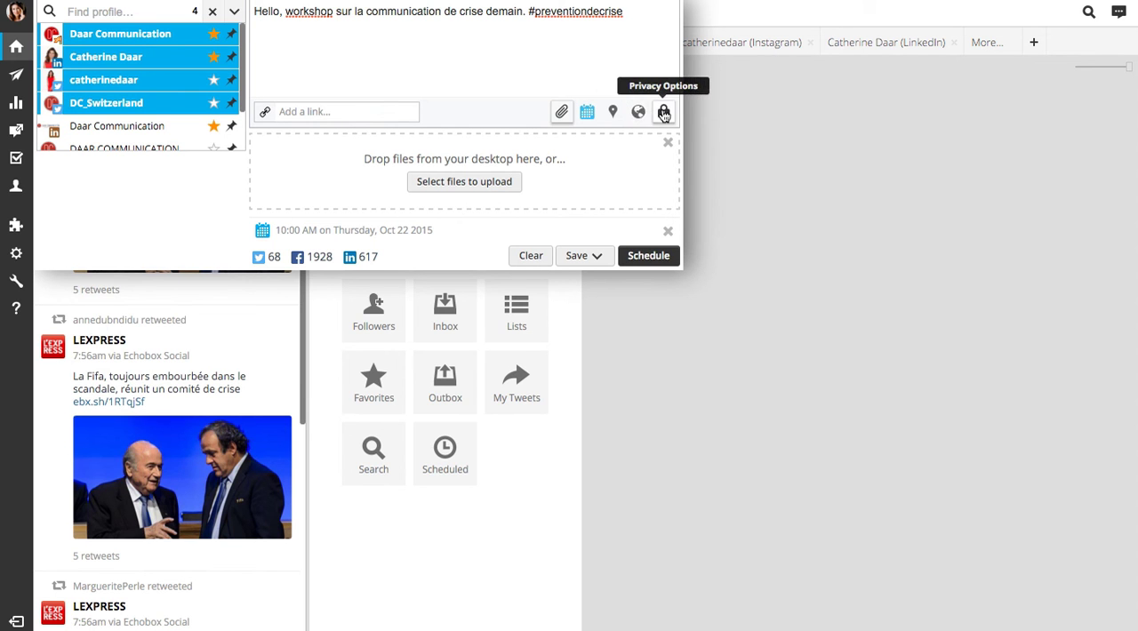
pyautogui.click(641, 113)
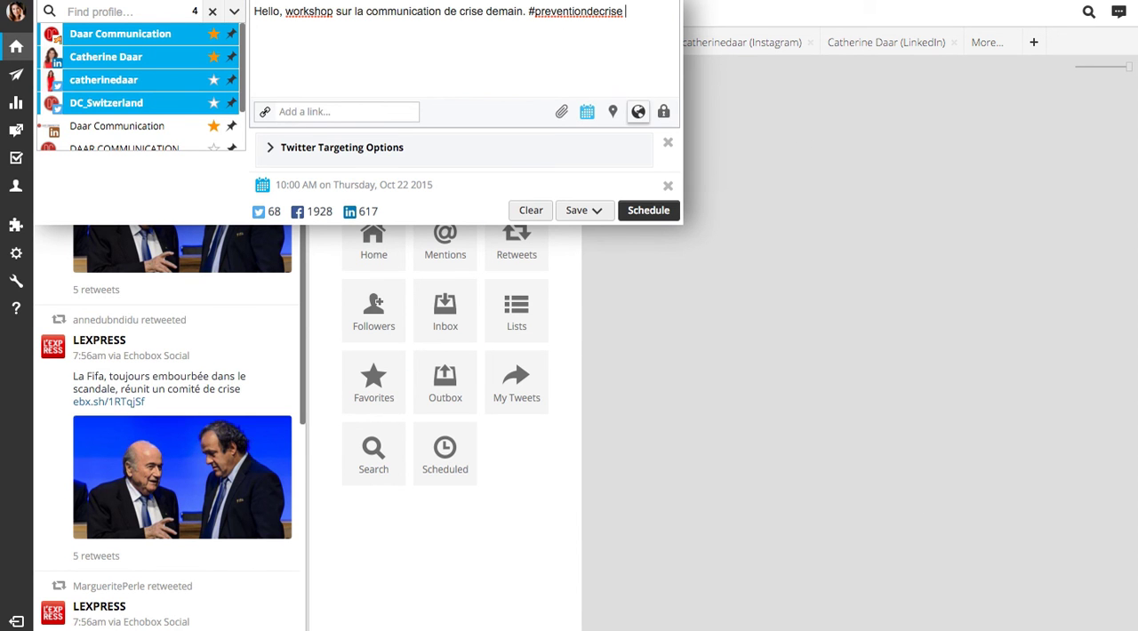
pyautogui.click(387, 1)
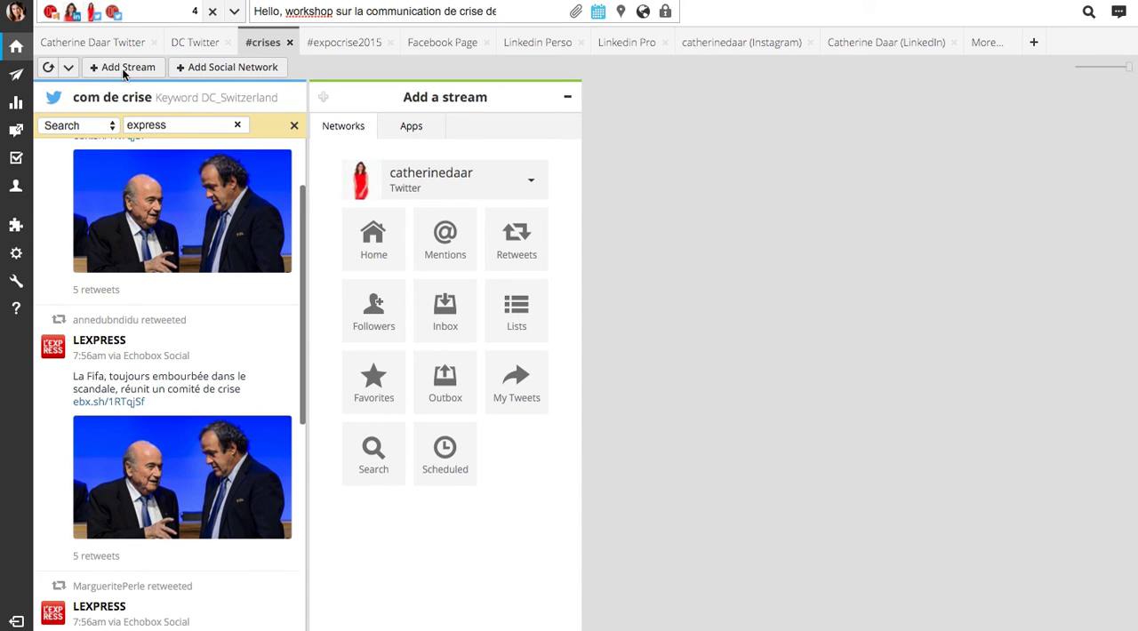
pyautogui.click(116, 13)
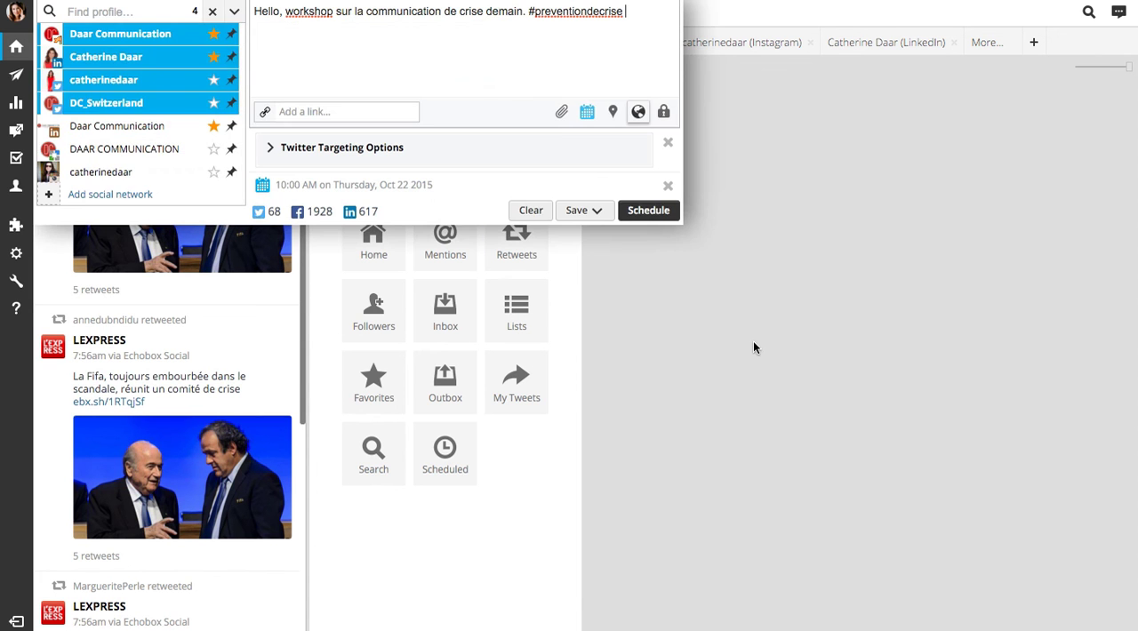
pyautogui.click(780, 356)
# View the personal Twitter tab and look across its timeline, retweets, messages and mentions streams
pyautogui.click(92, 42)
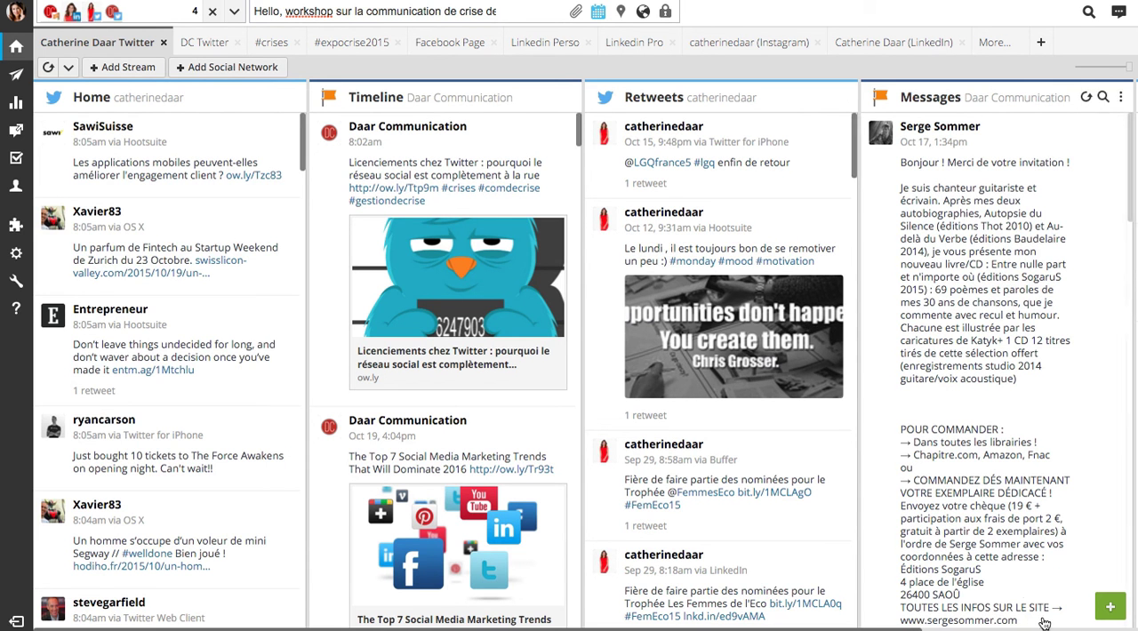
pyautogui.hscroll(3, 804, 355)
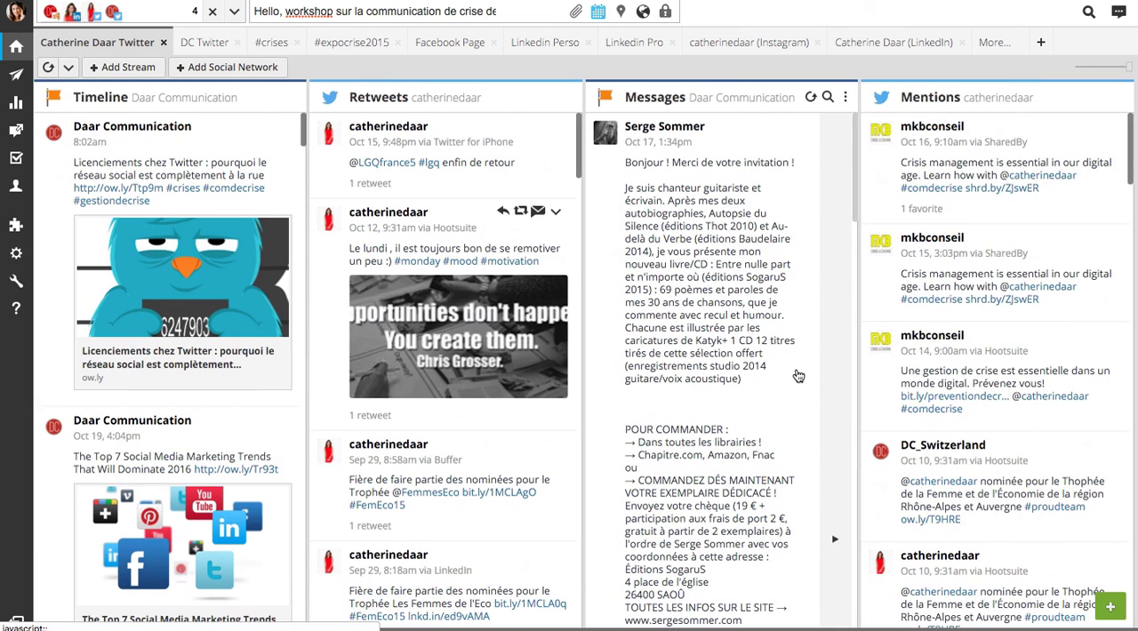
pyautogui.hscroll(-3, 899, 347)
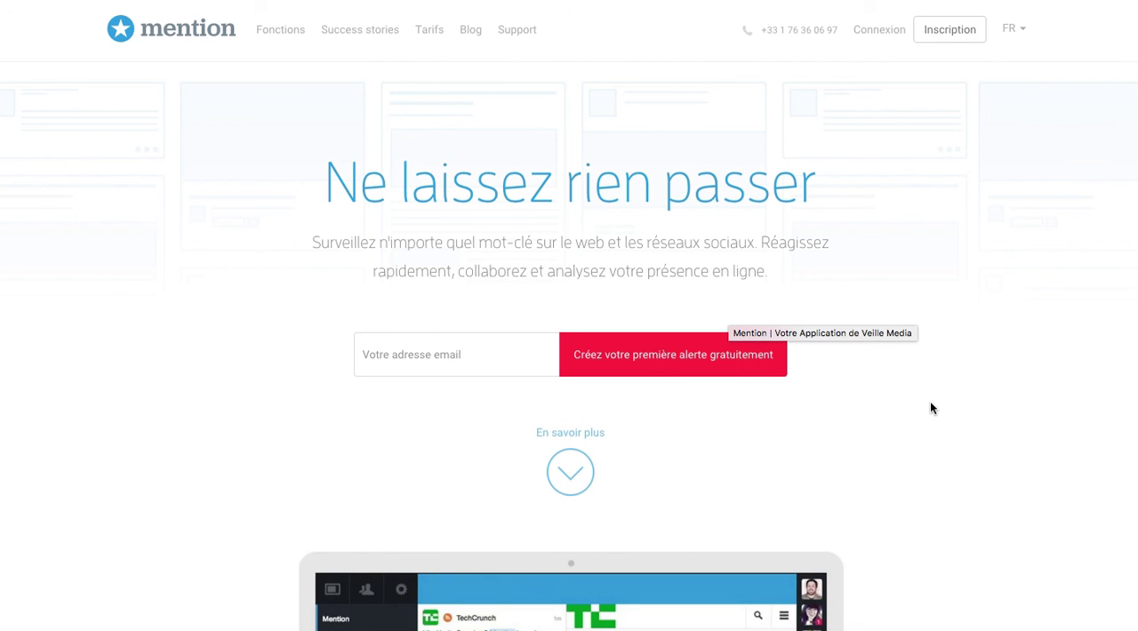
# Switch to the Mention website, look over its homepage, and go to the account login
pyautogui.scroll(-5, 1127, 518)
pyautogui.scroll(-12, 1026, 518)
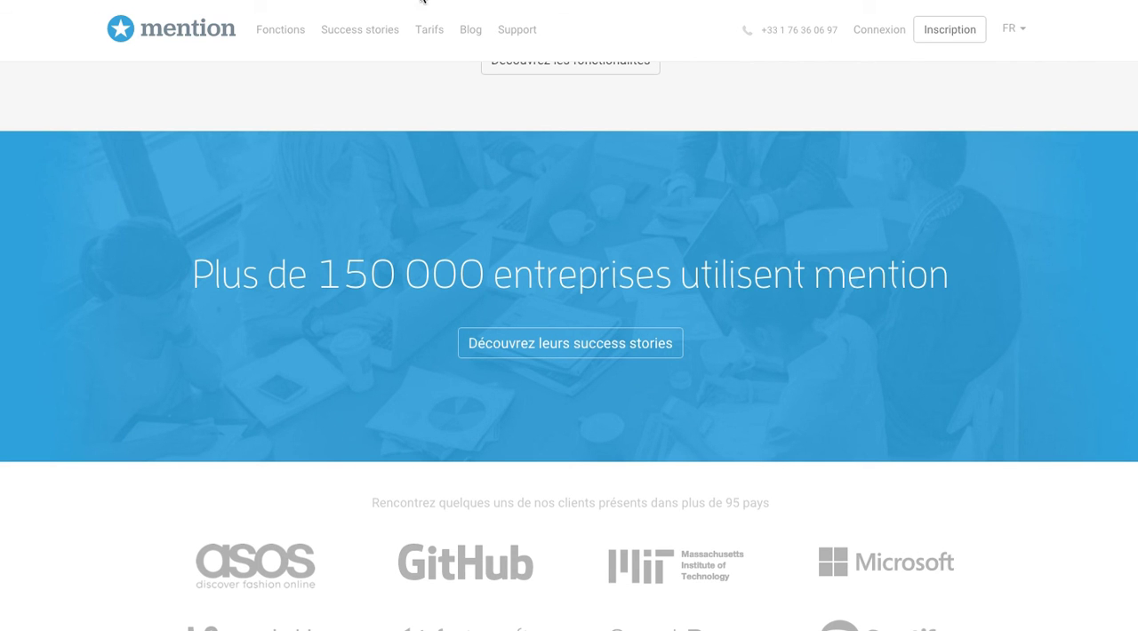
pyautogui.scroll(8, 691, 204)
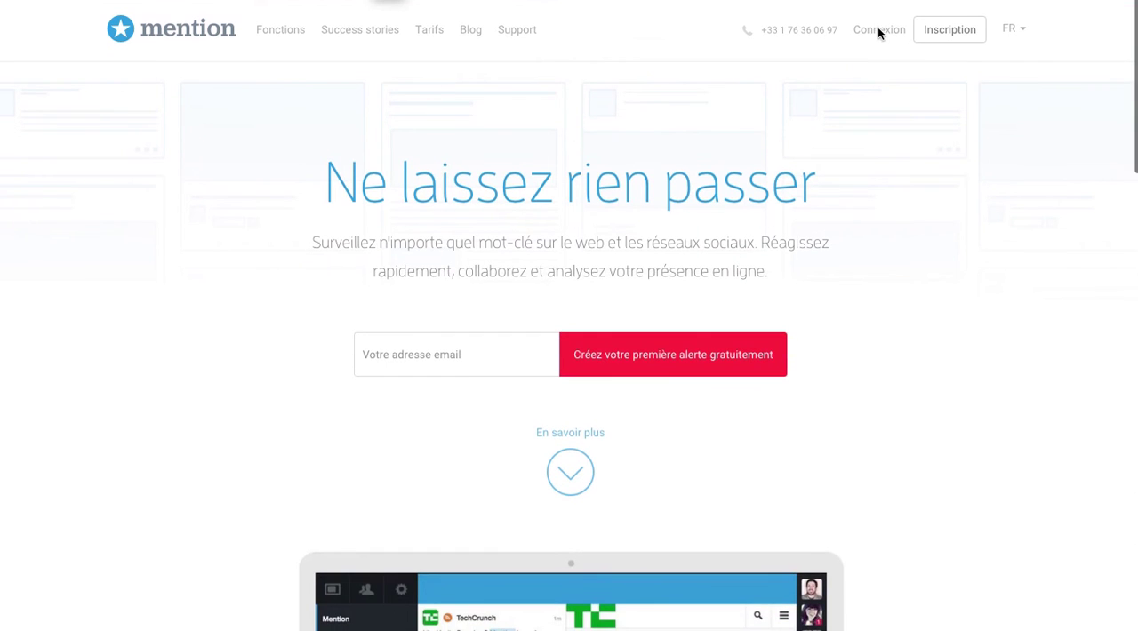
pyautogui.click(865, 34)
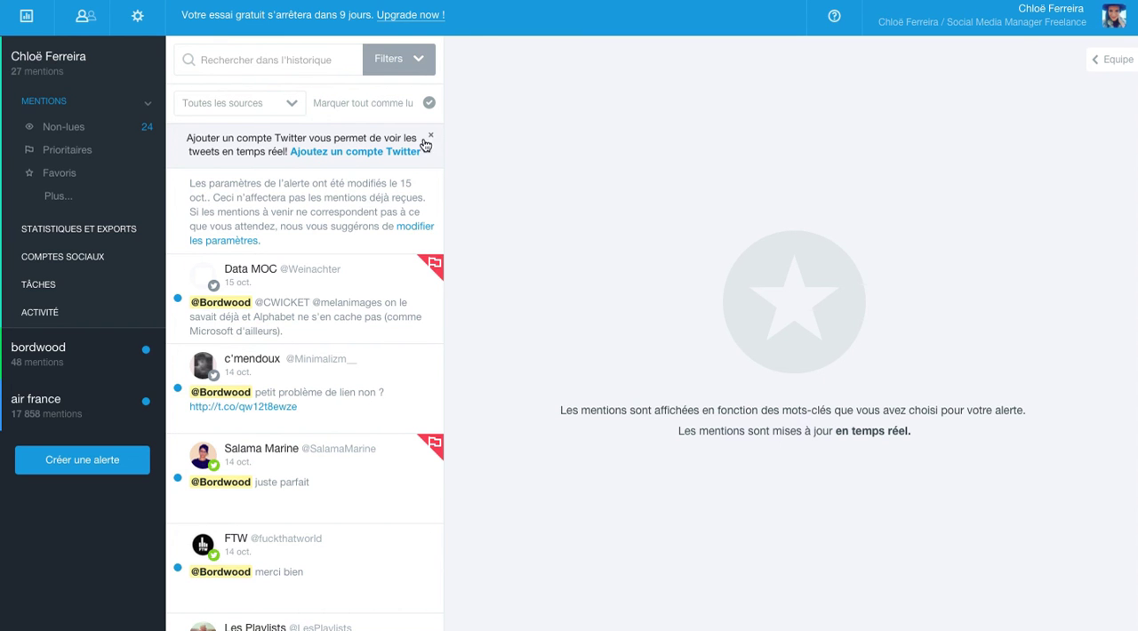
# Start a new alert of the type Sujet that monitors the subject "communication de crise"
pyautogui.click(74, 463)
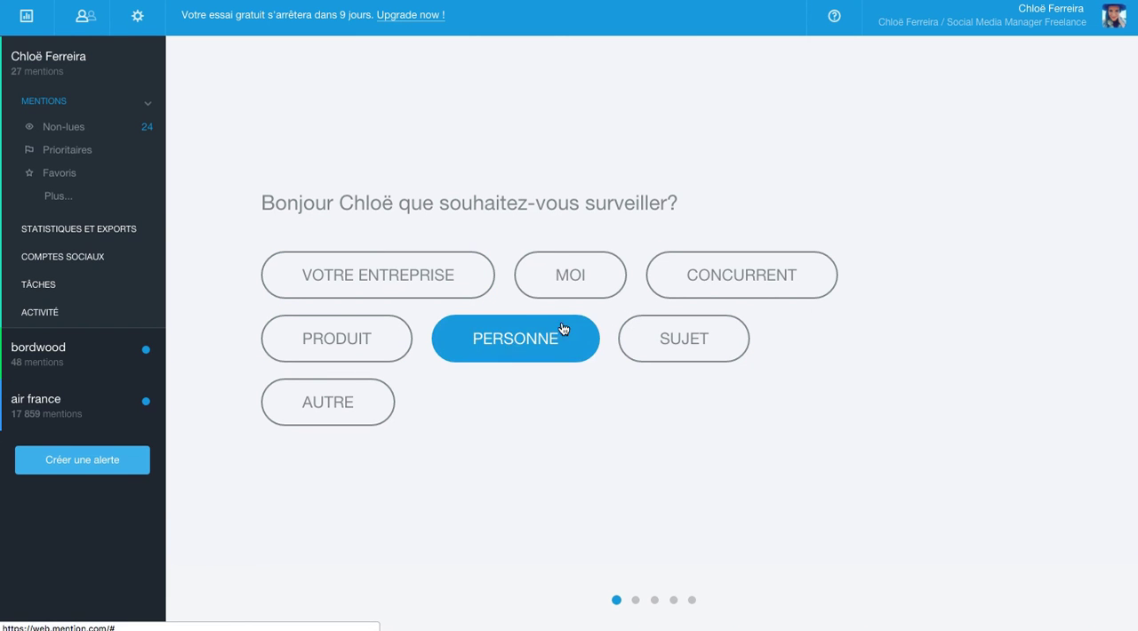
pyautogui.click(668, 346)
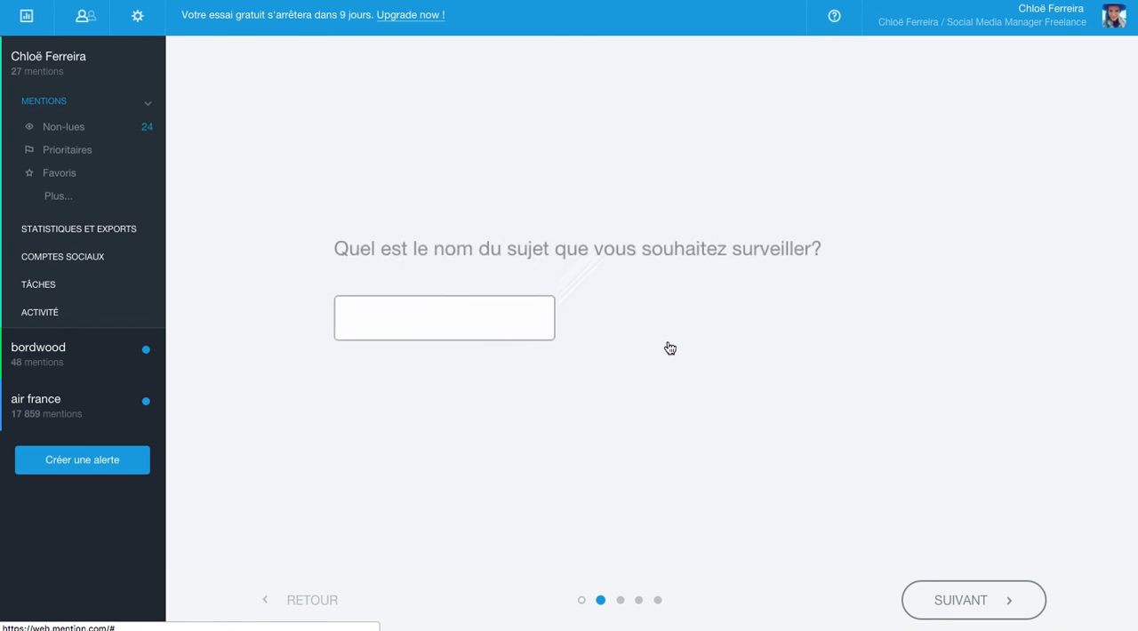
pyautogui.write('communic')
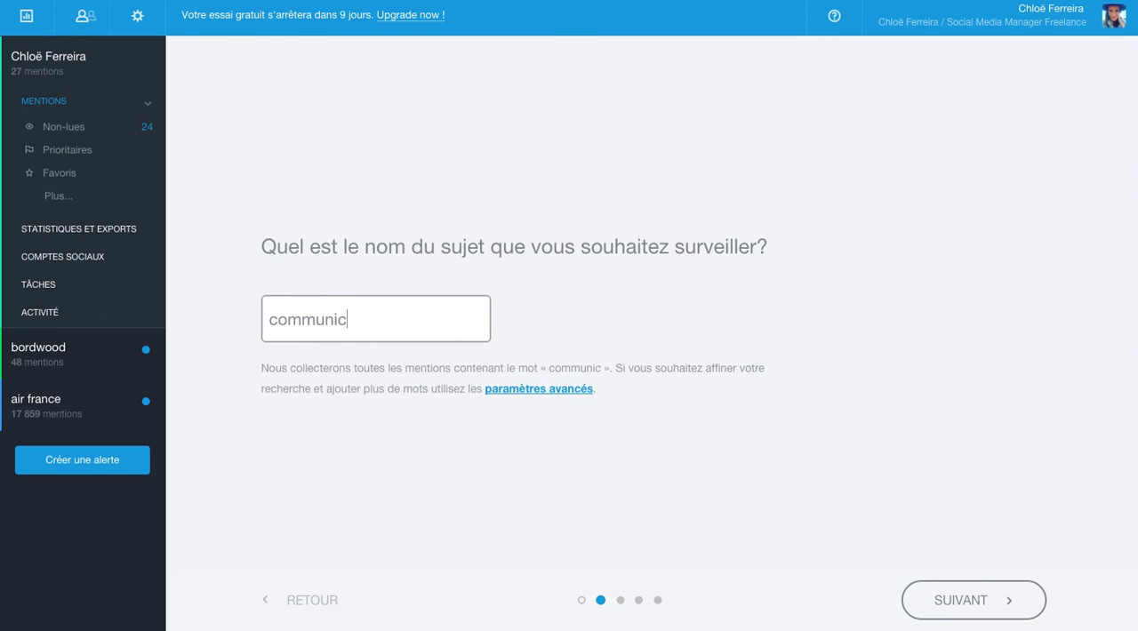
pyautogui.write('ation de crise')
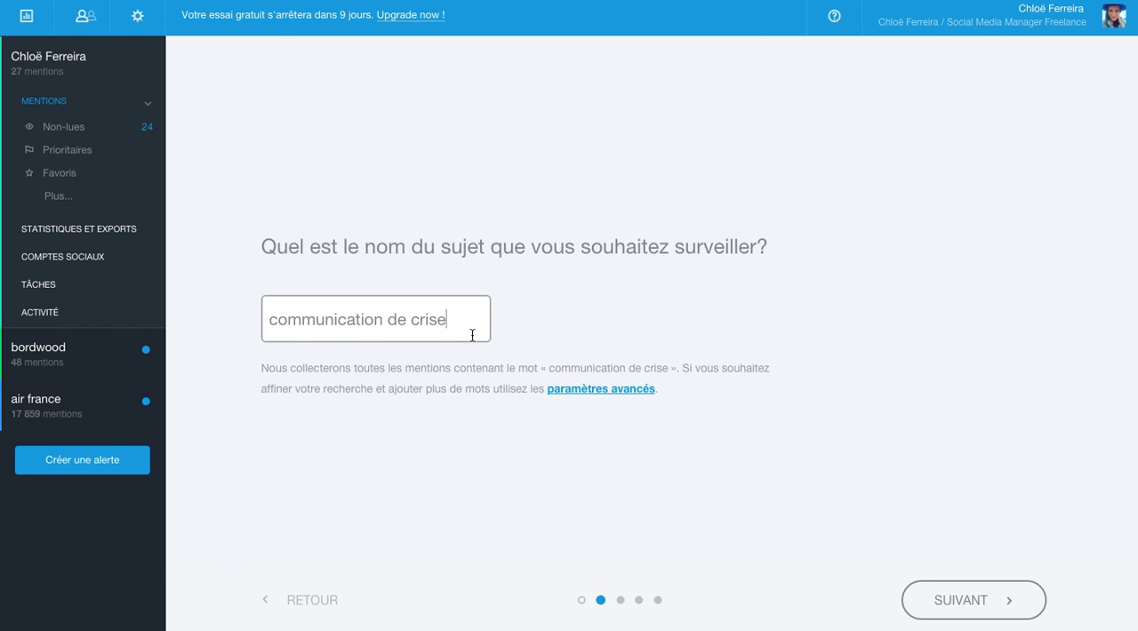
pyautogui.click(1022, 617)
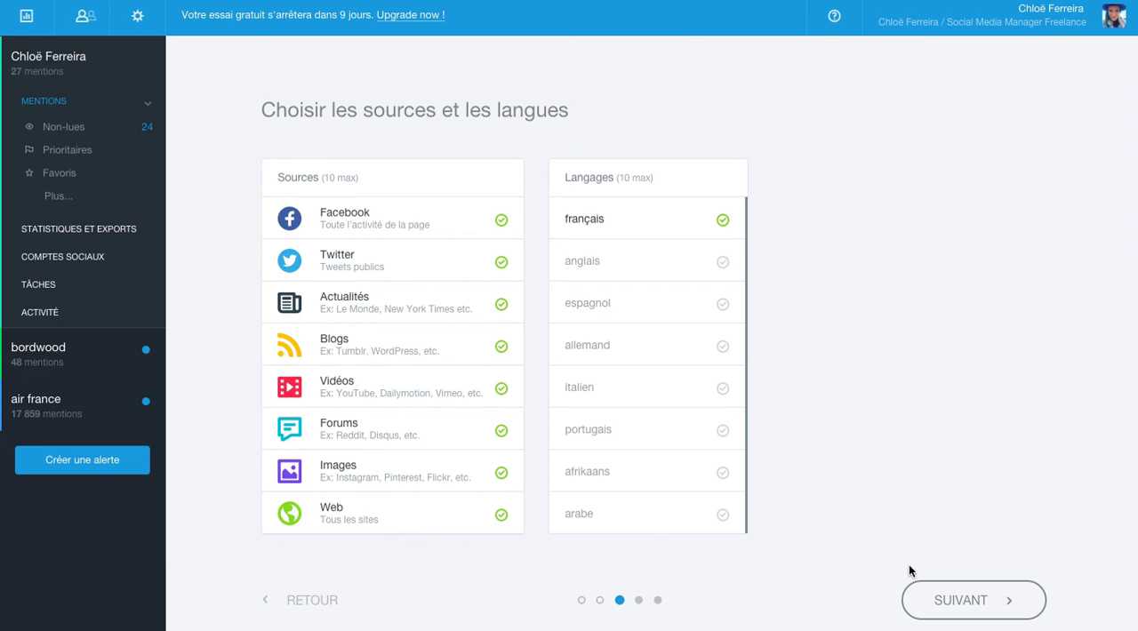
# Exclude Twitter from the alert's monitored sources and continue to the social accounts page
pyautogui.click(967, 597)
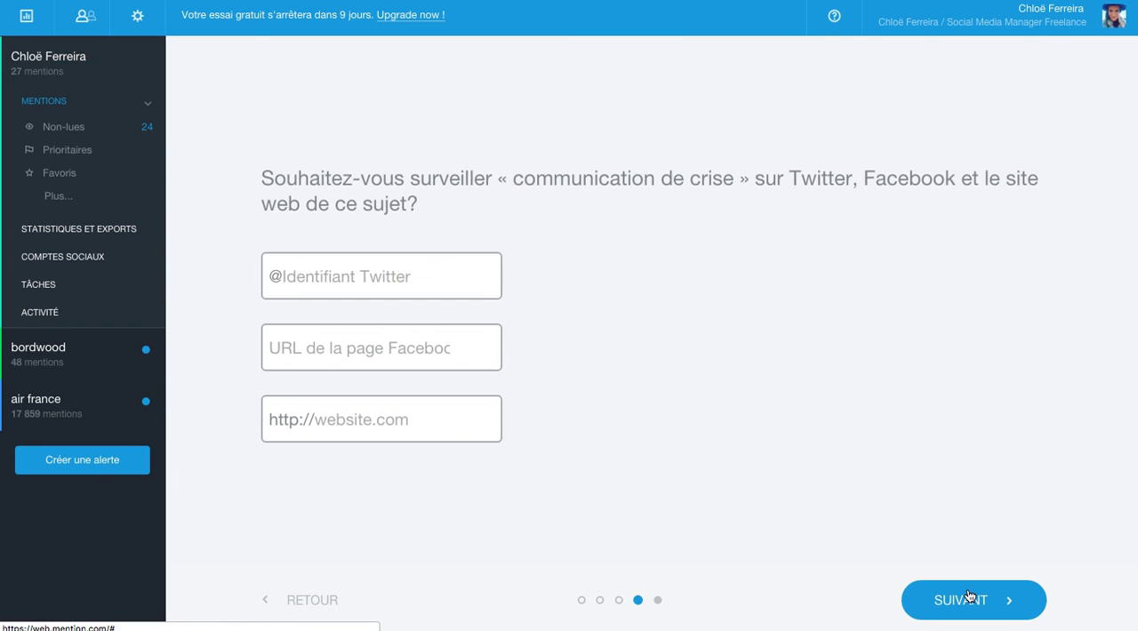
pyautogui.click(296, 610)
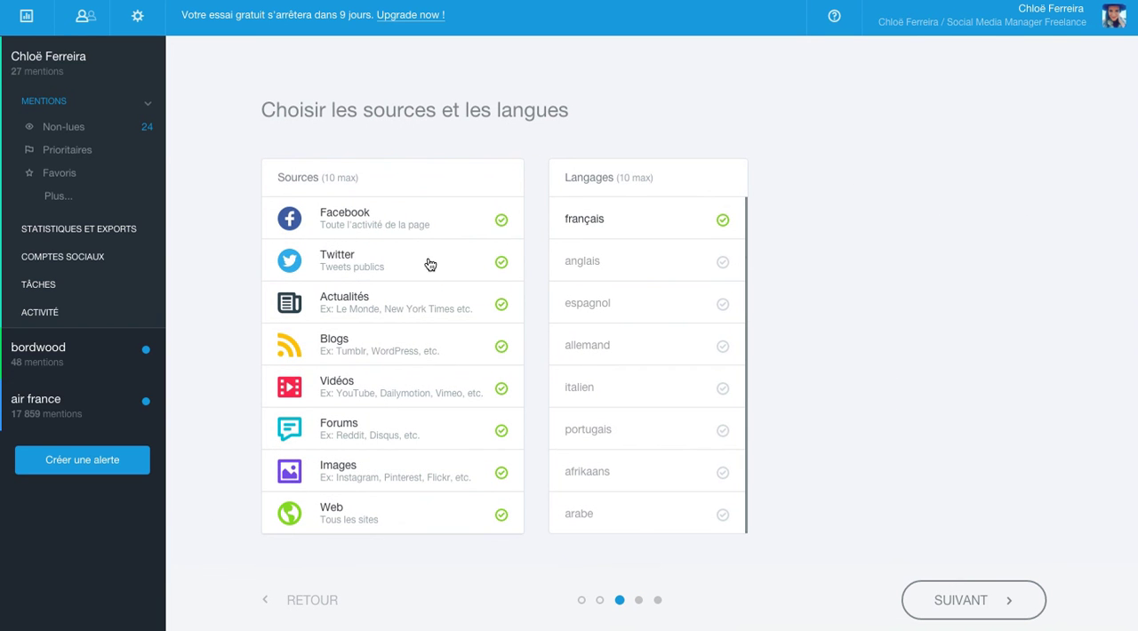
pyautogui.click(421, 265)
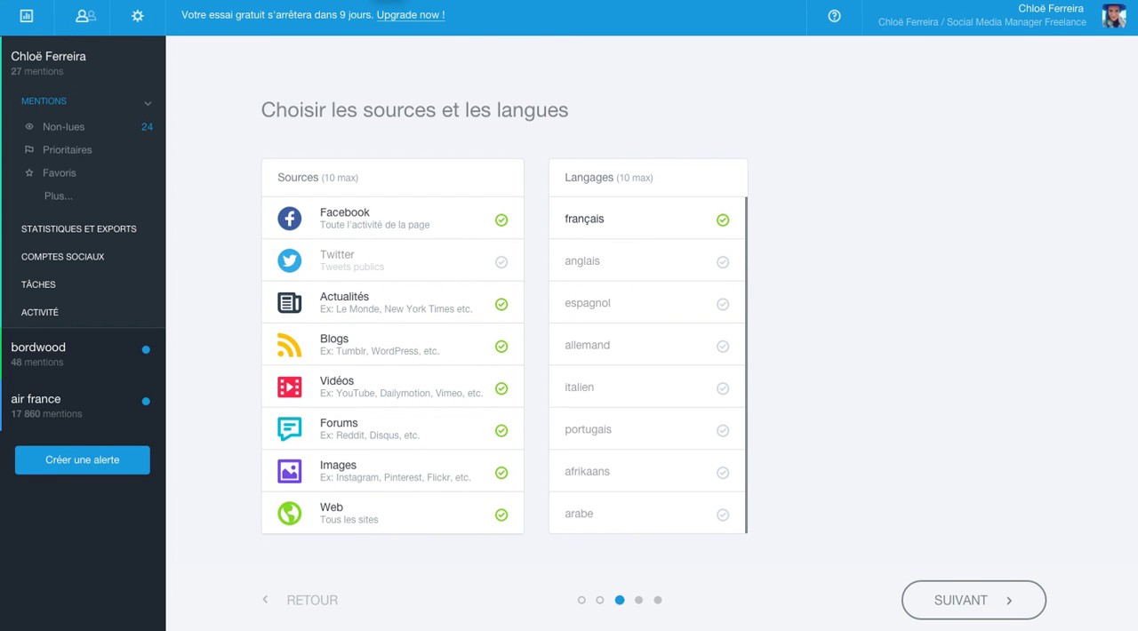
pyautogui.click(942, 601)
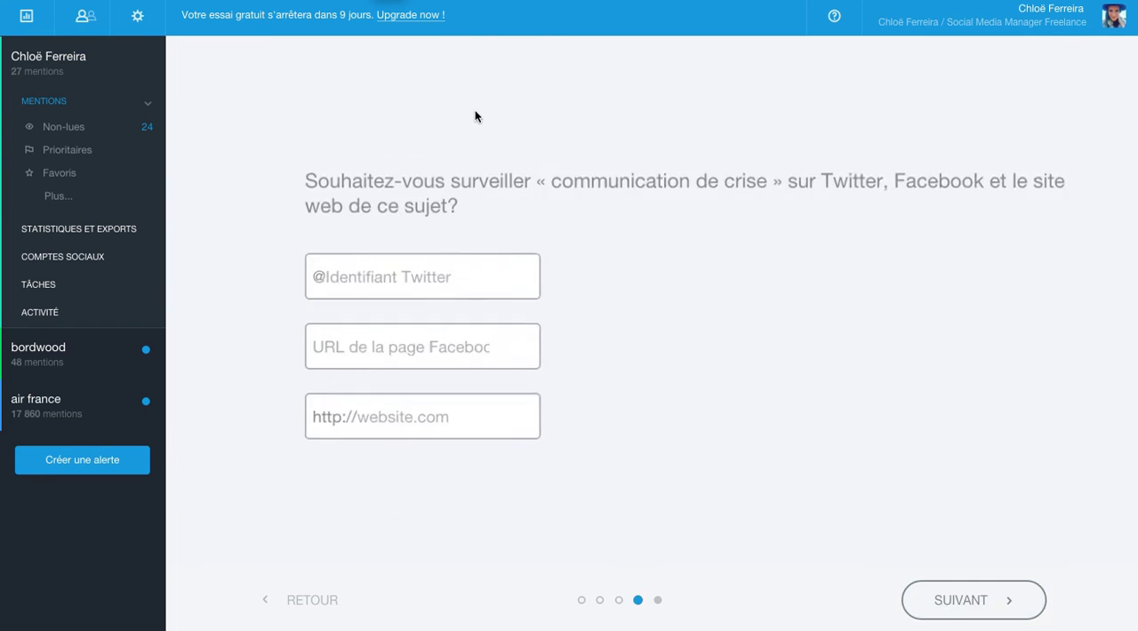
pyautogui.click(391, 282)
pyautogui.write('@bordwood')
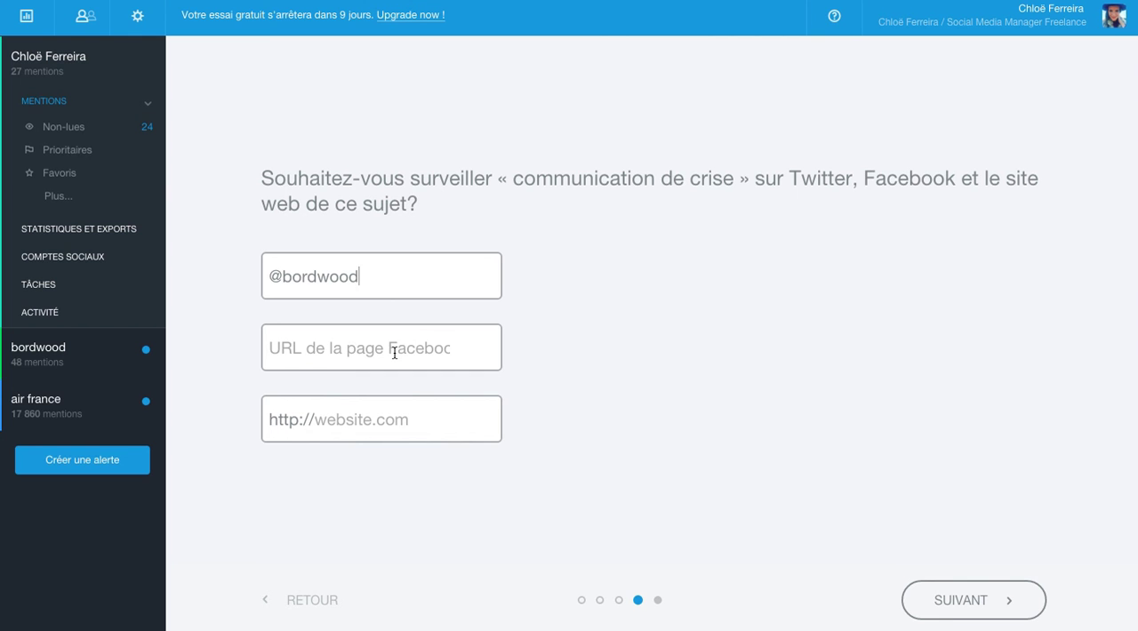
pyautogui.click(1000, 604)
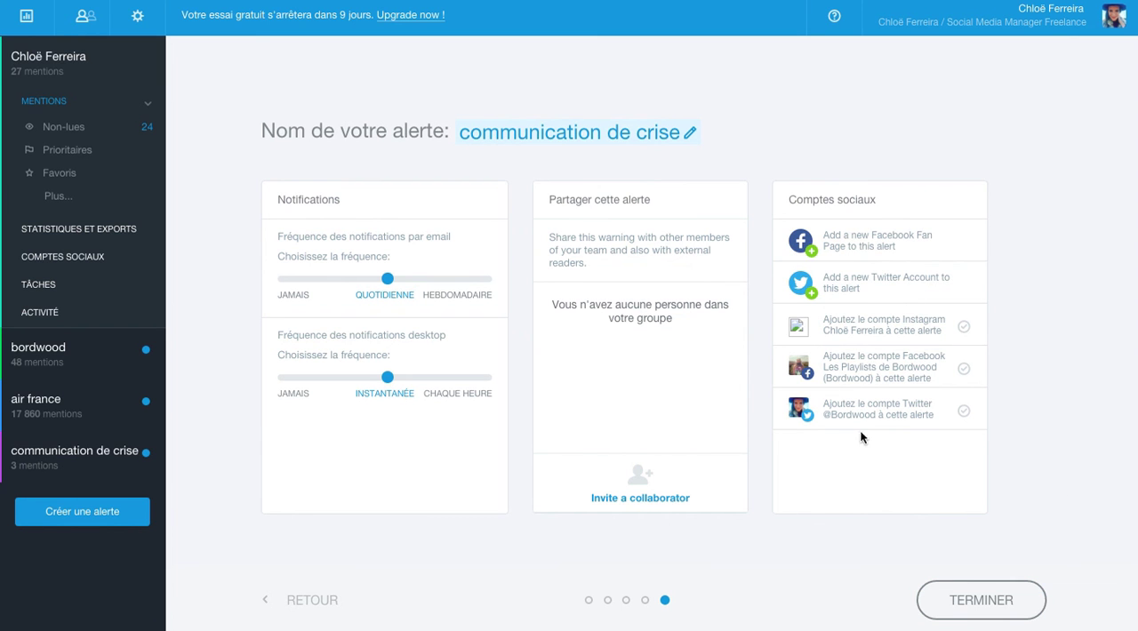
pyautogui.click(960, 614)
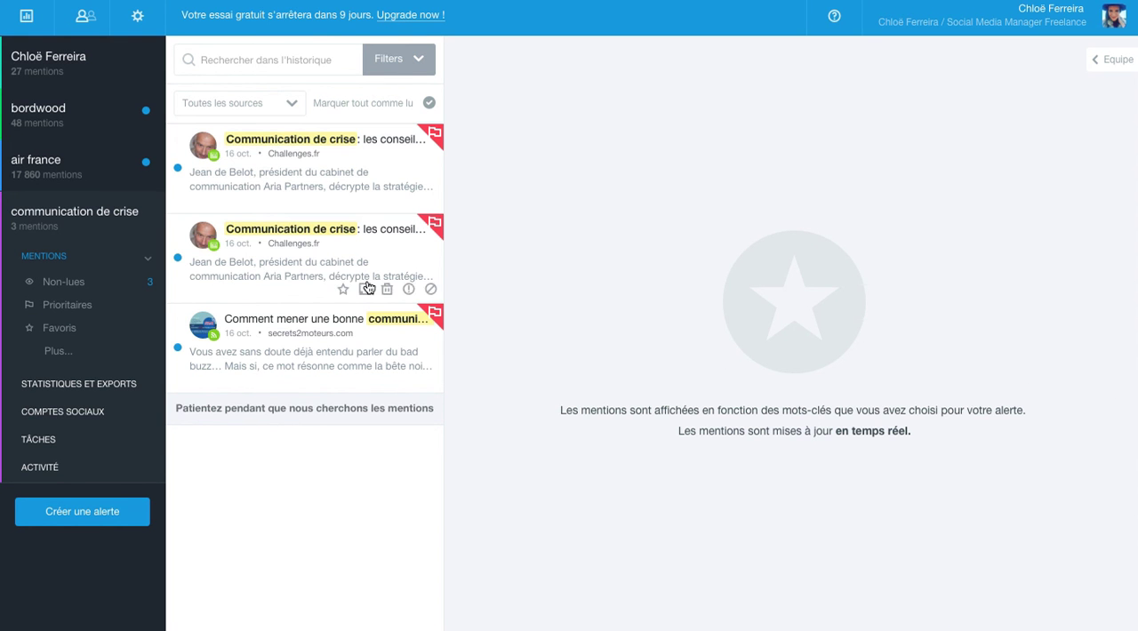
# Read the Challenges.fr and secrets2moteurs.com mentions collected by the "communication de crise" alert
pyautogui.click(270, 203)
pyautogui.click(278, 272)
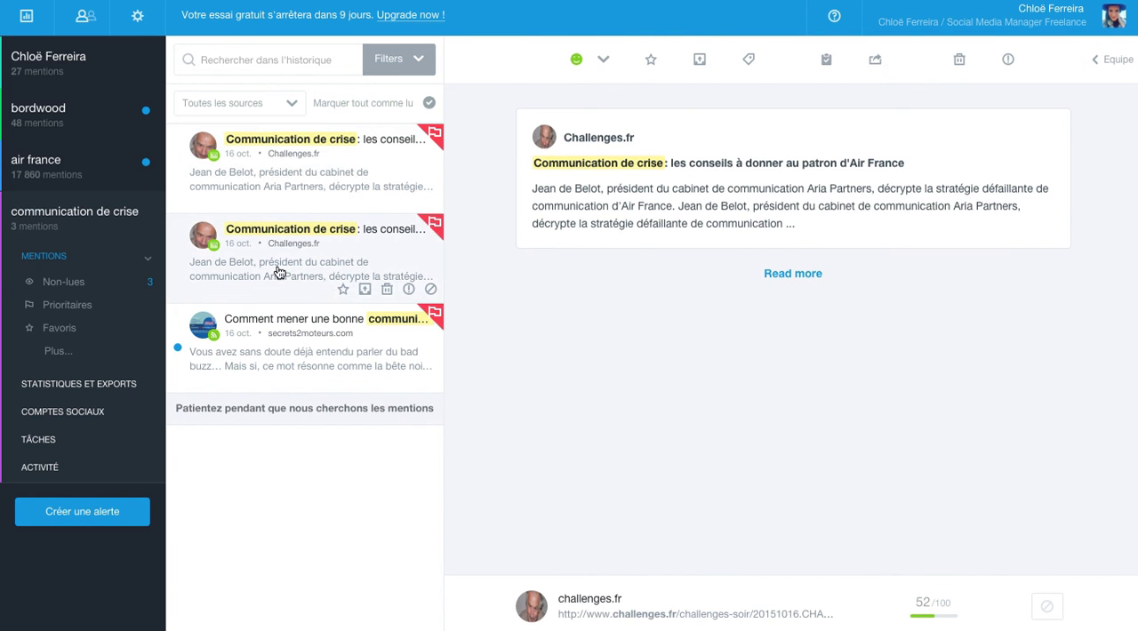
pyautogui.click(278, 346)
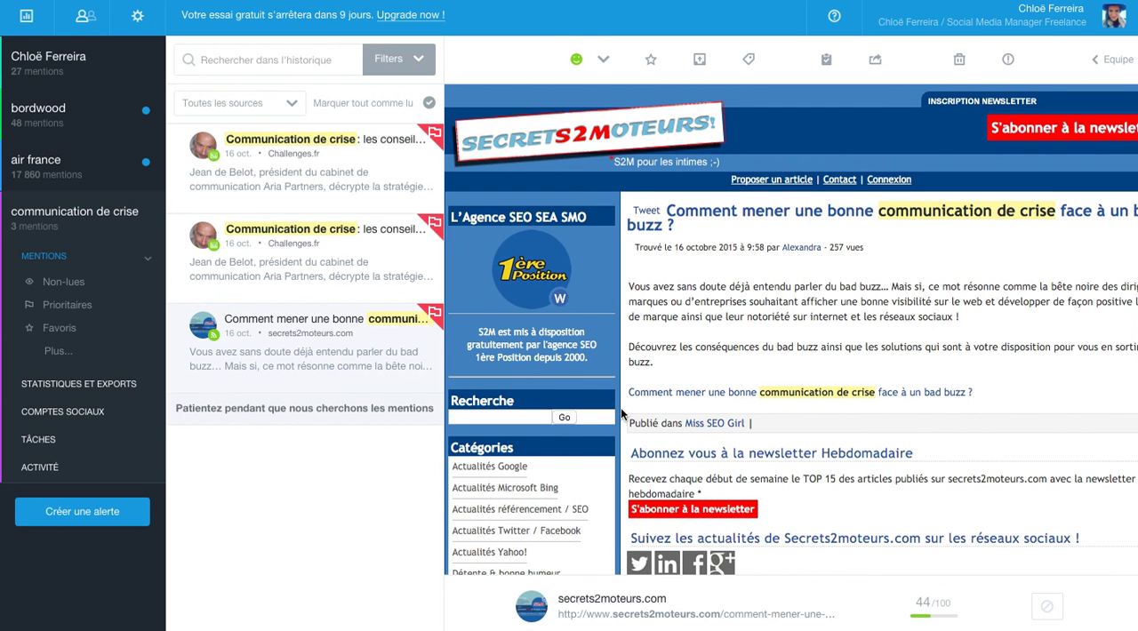
# Open the statistics overview and examine the mention counts for 15 and 16 October on the chart
pyautogui.click(73, 70)
pyautogui.click(27, 15)
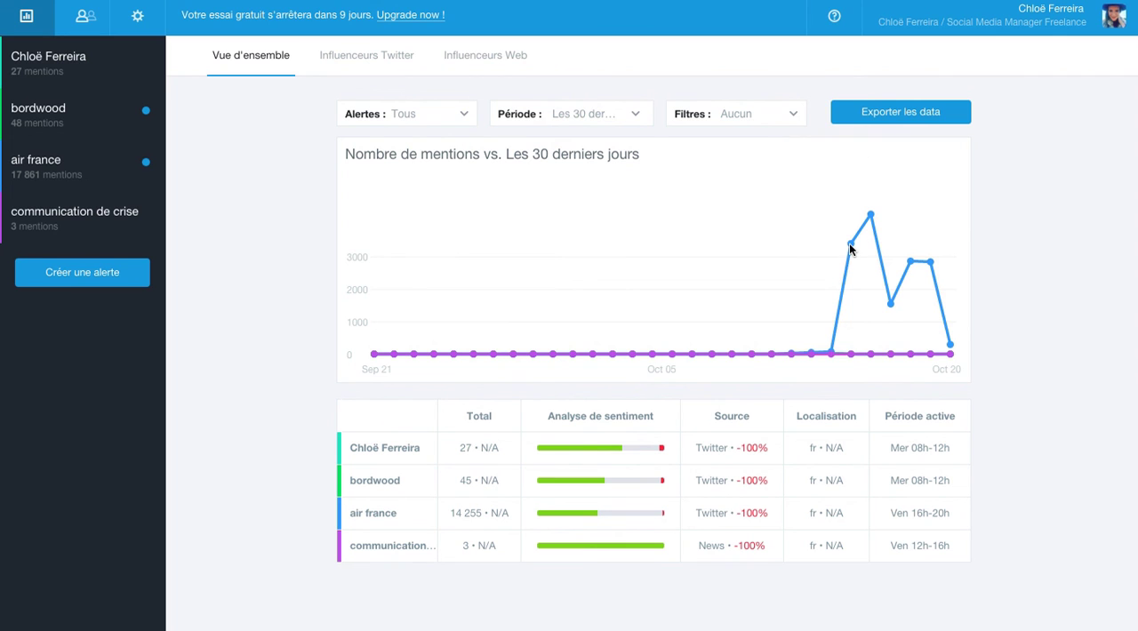
pyautogui.moveTo(851, 249)
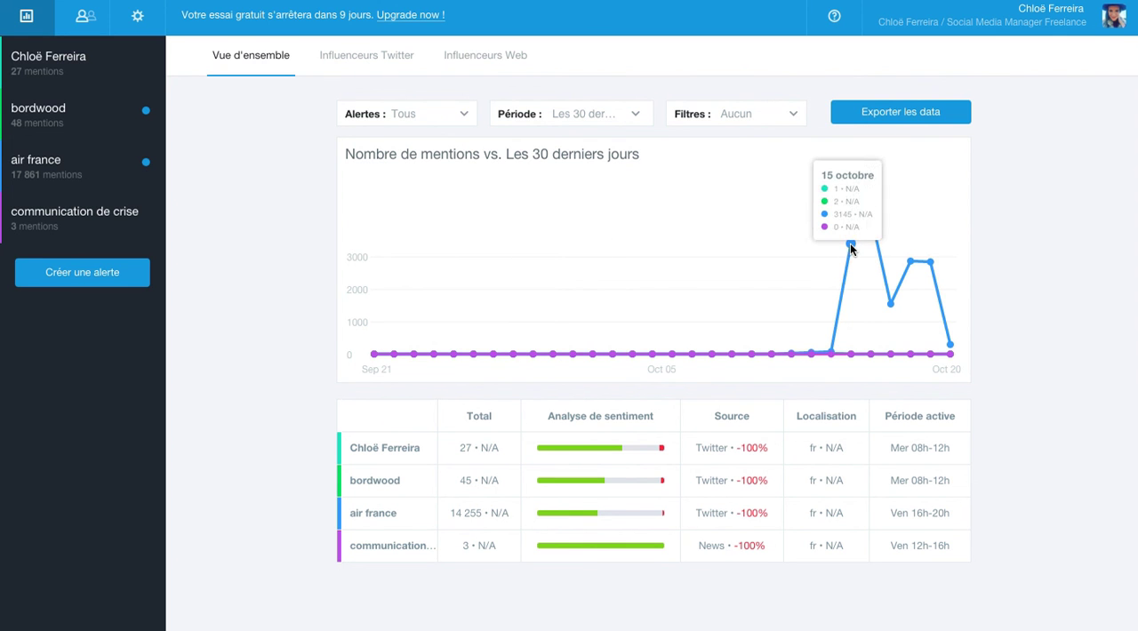
pyautogui.moveTo(871, 215)
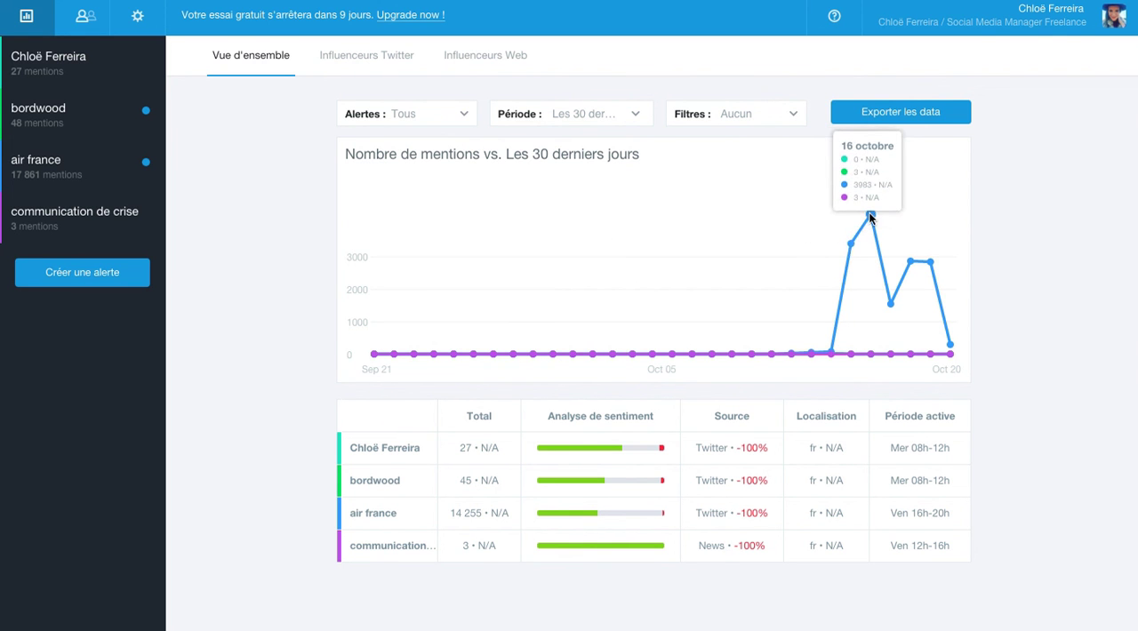
pyautogui.moveTo(919, 236)
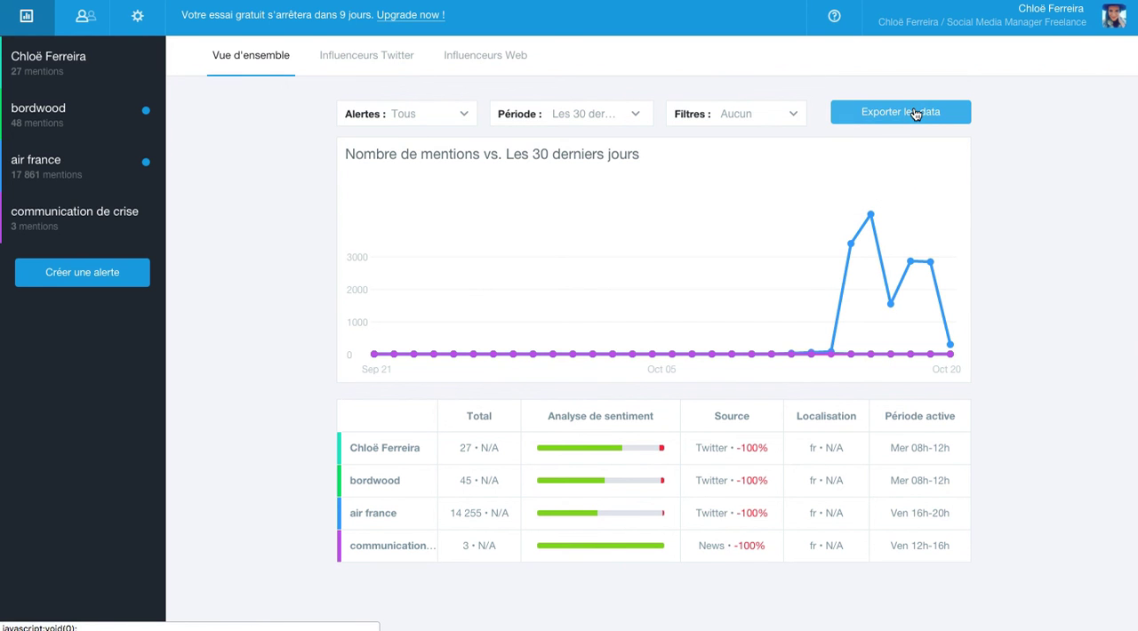
# View the mention lists of the bordwood, air france and communication de crise alerts in turn
pyautogui.click(30, 130)
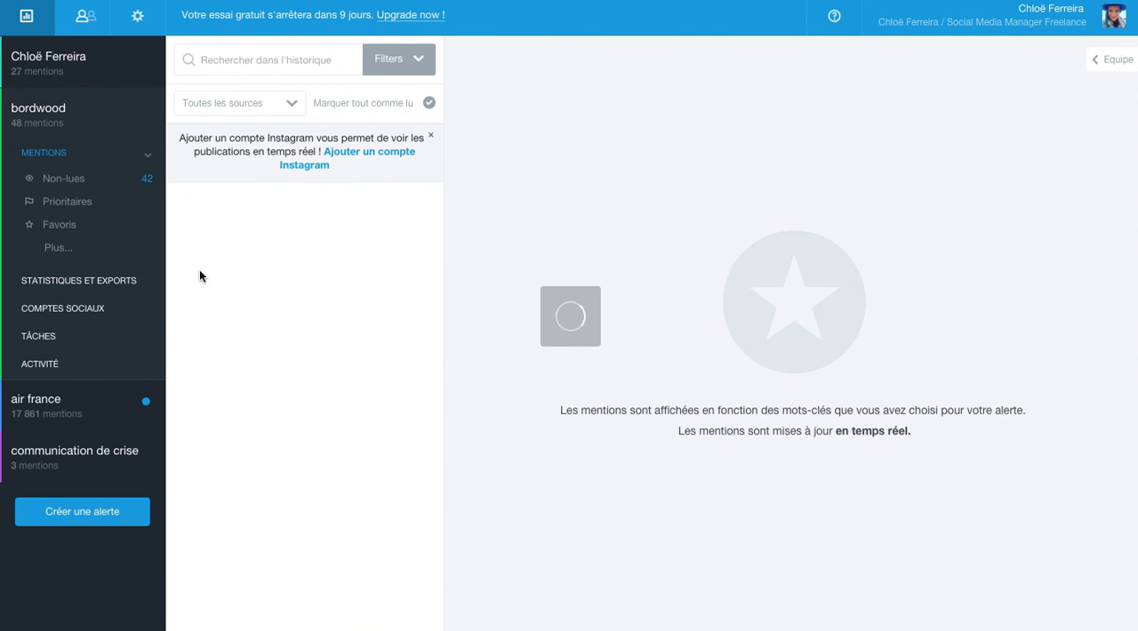
pyautogui.click(35, 404)
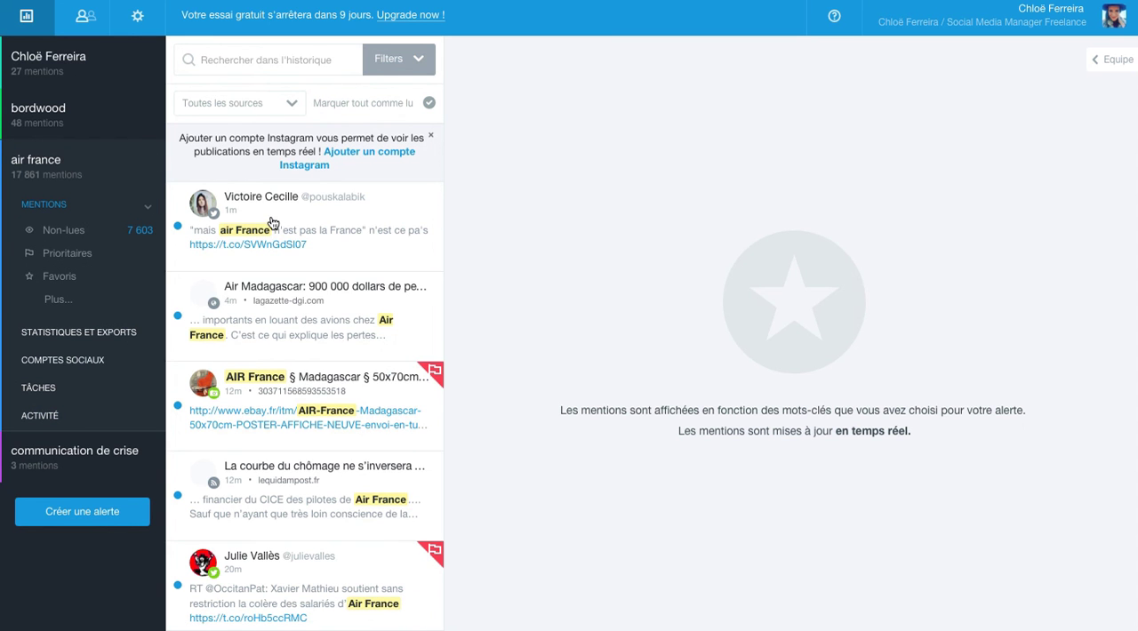
pyautogui.click(65, 480)
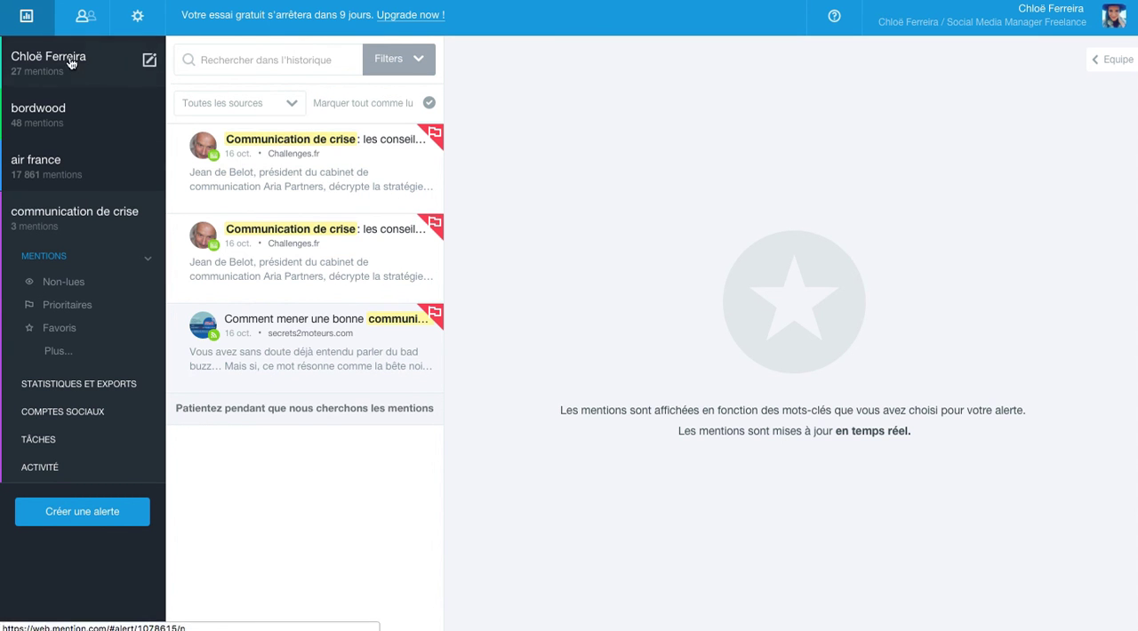
# Look at the team management page and the profile section of the account settings
pyautogui.click(89, 22)
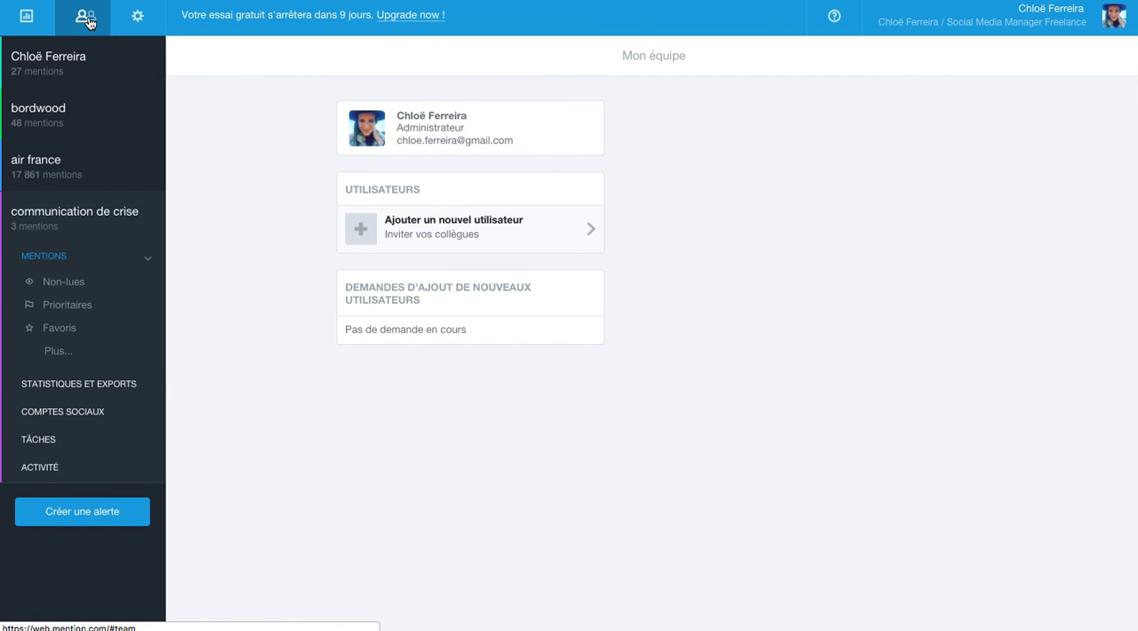
pyautogui.click(149, 19)
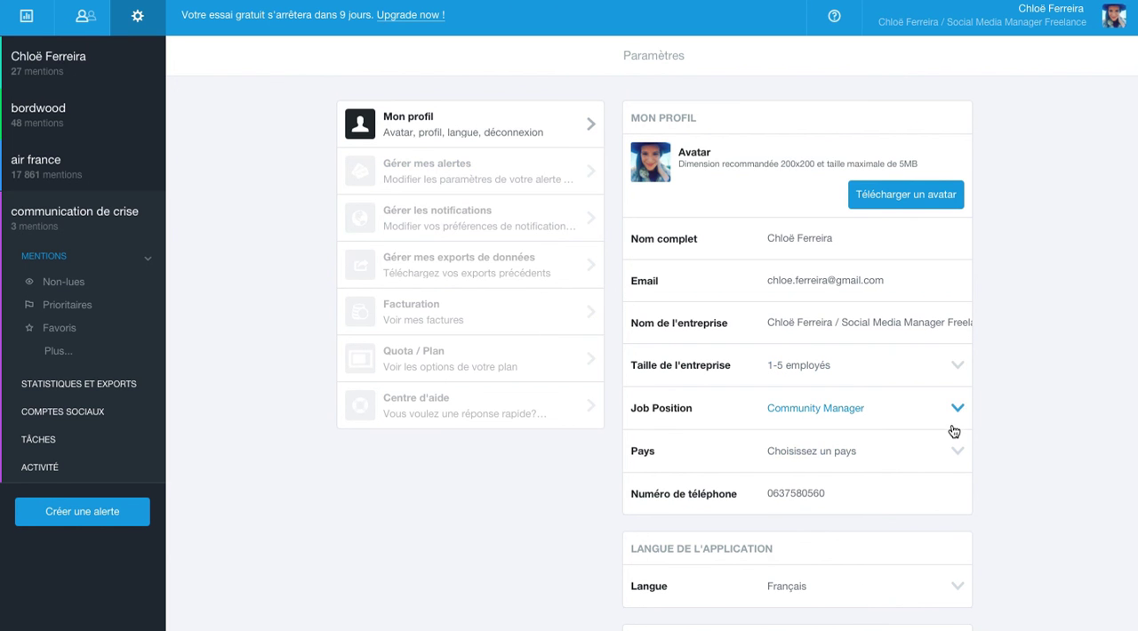
# Look over the profile and application language settings and return to the statistics overview
pyautogui.scroll(-1, 921, 303)
pyautogui.scroll(1, 921, 302)
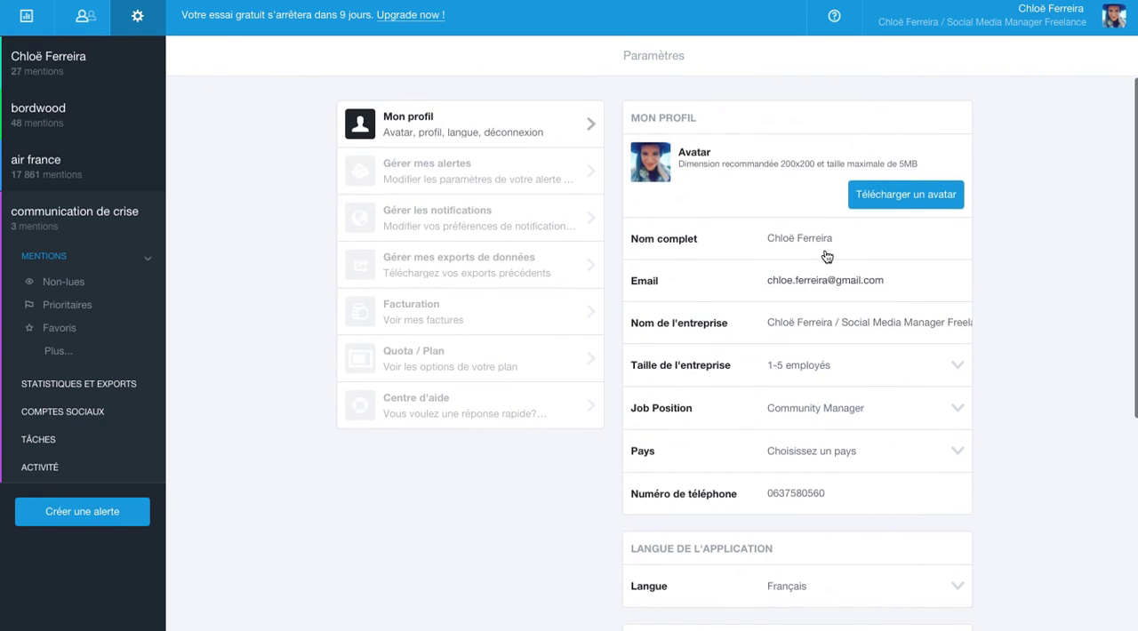
pyautogui.click(27, 15)
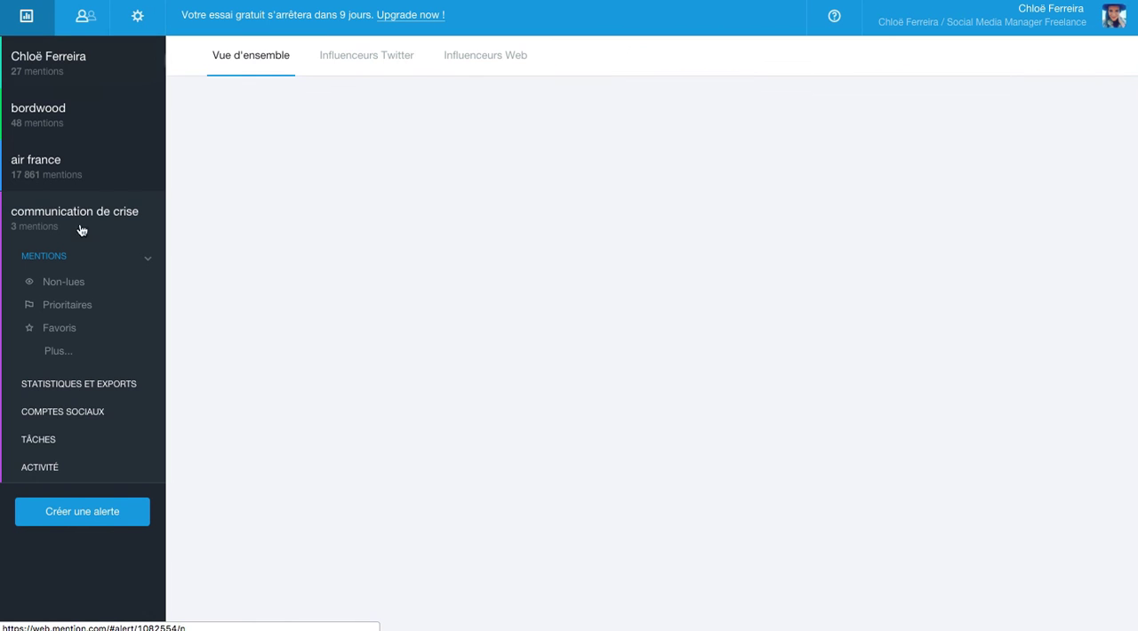
# Connect a Twitter account to the "communication de crise" alert's social accounts and check the other account types that can be added
pyautogui.click(51, 414)
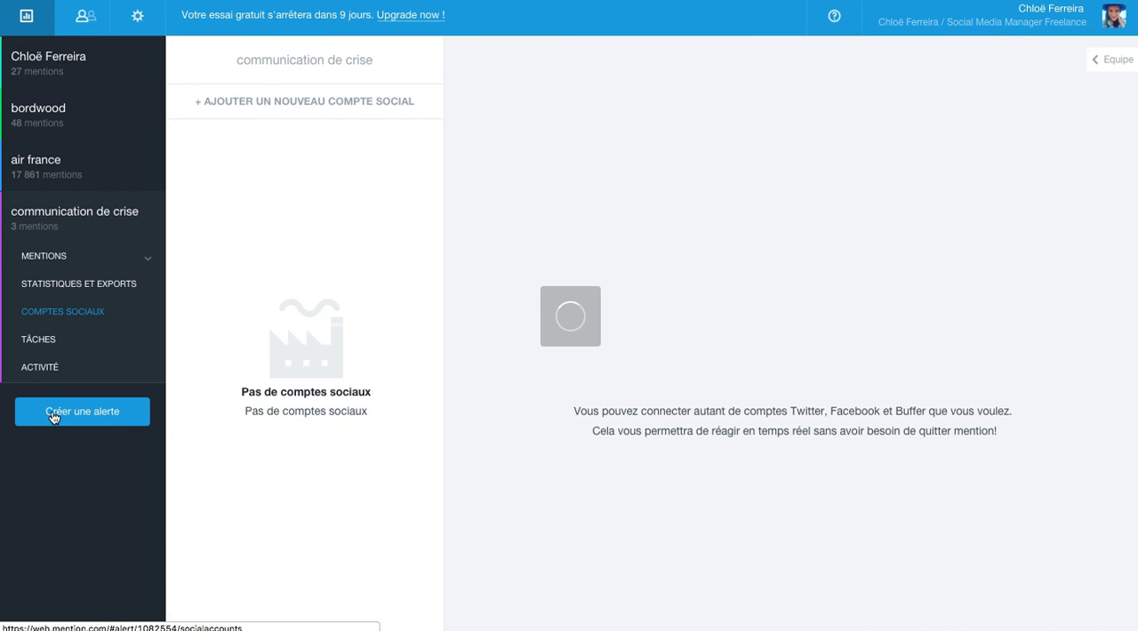
pyautogui.click(352, 103)
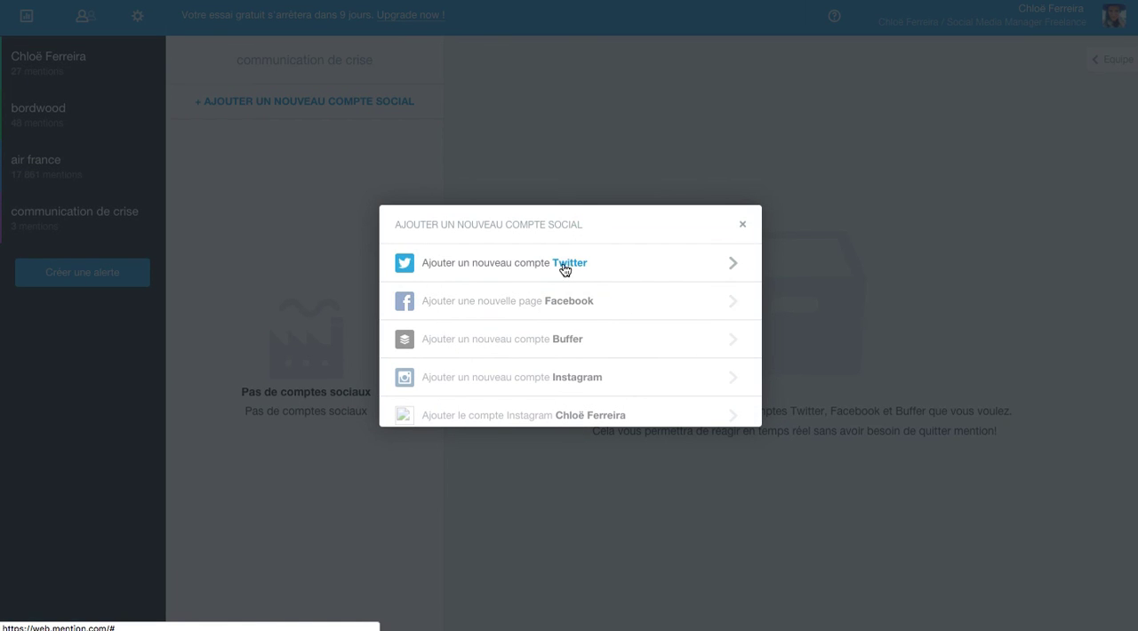
pyautogui.click(551, 265)
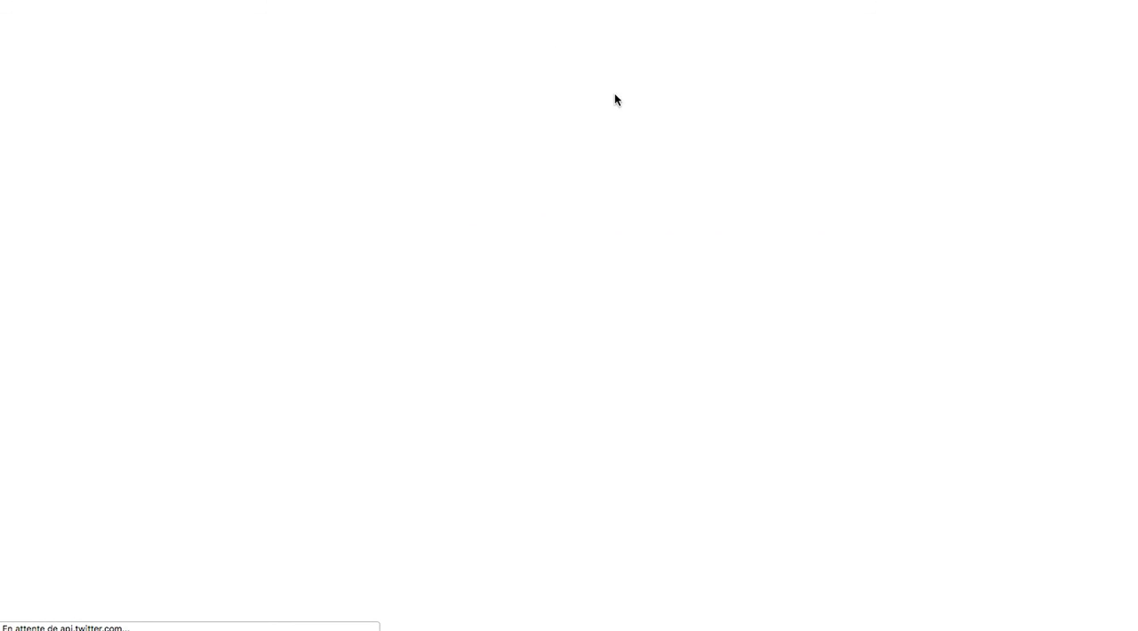
pyautogui.click(368, 253)
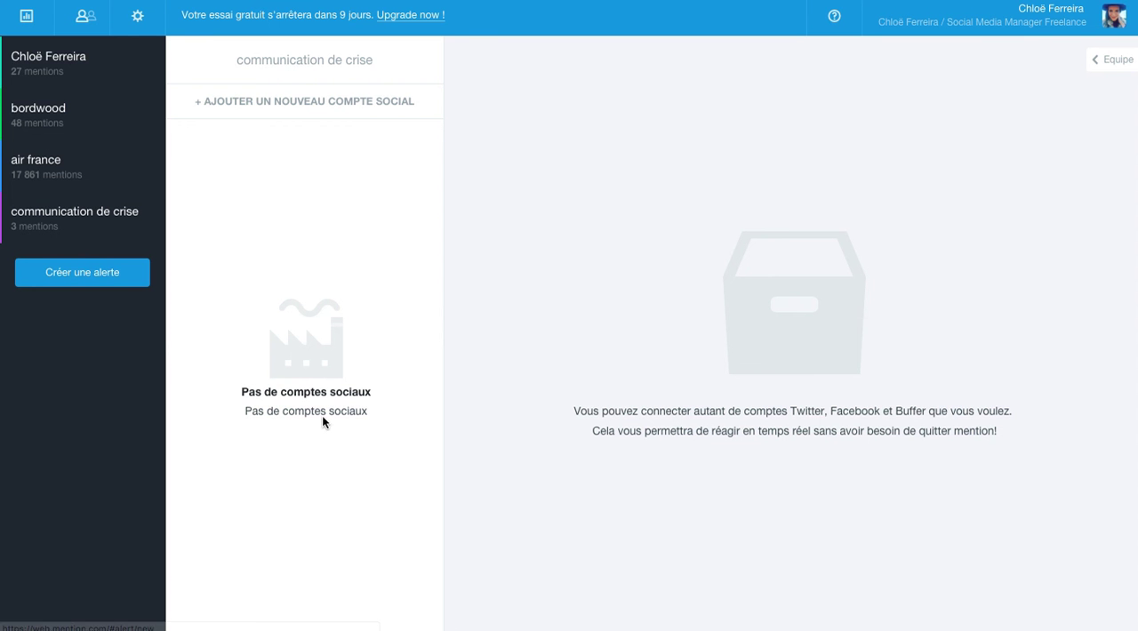
pyautogui.click(326, 100)
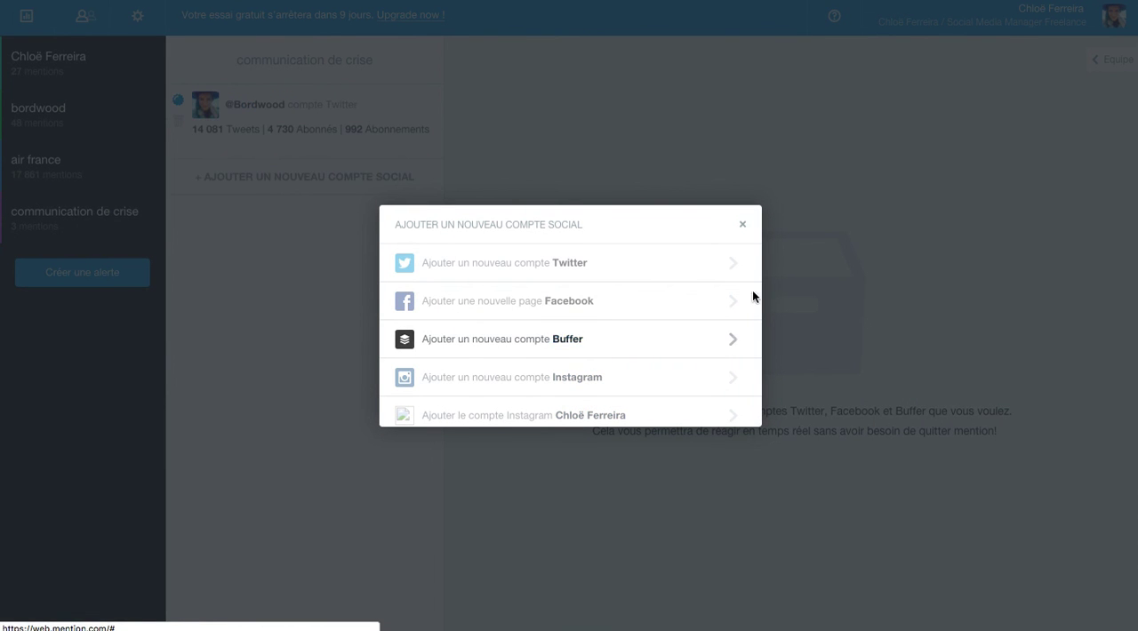
pyautogui.click(744, 227)
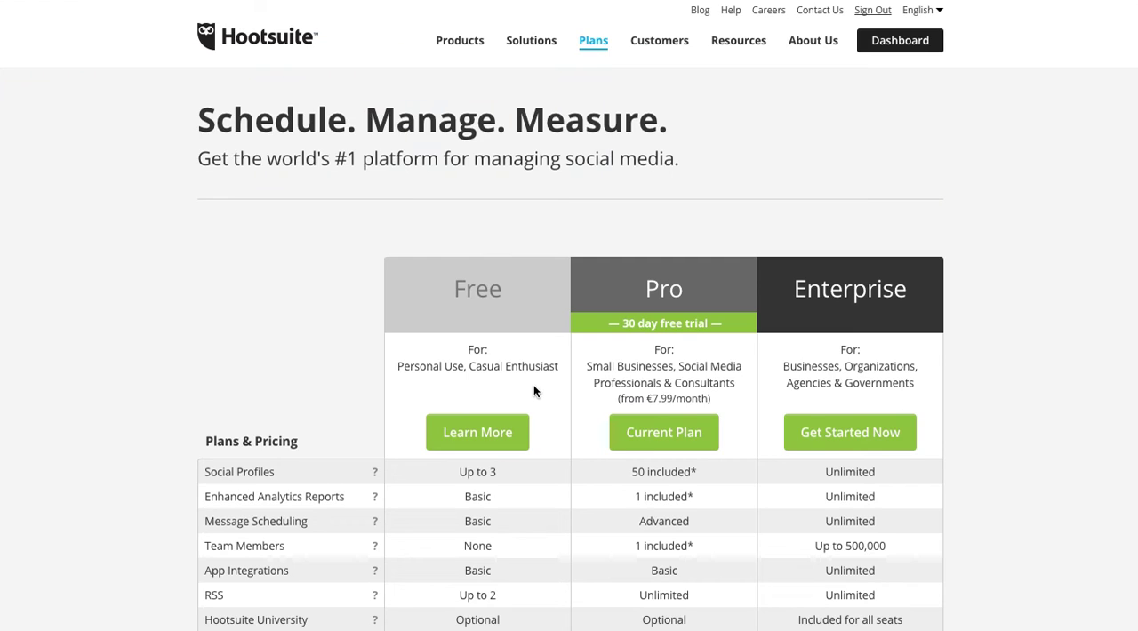
# Compare the features and pricing of the Free, Pro and Enterprise plans on Hootsuite's plans page
pyautogui.scroll(-1, 533, 391)
pyautogui.scroll(-7, 533, 392)
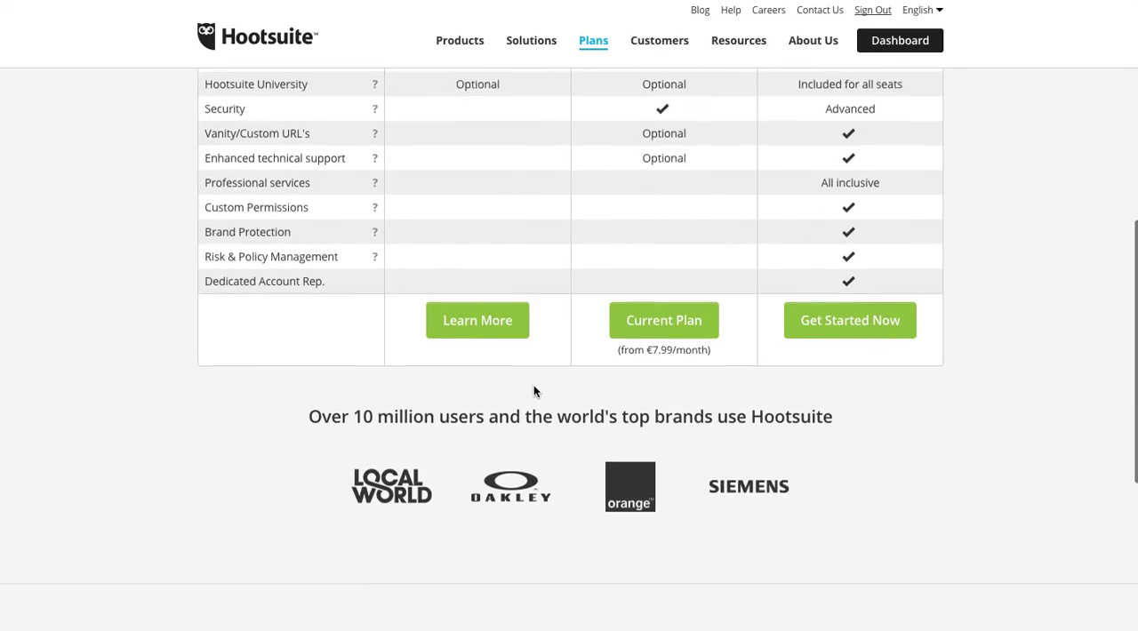
pyautogui.scroll(-2, 534, 391)
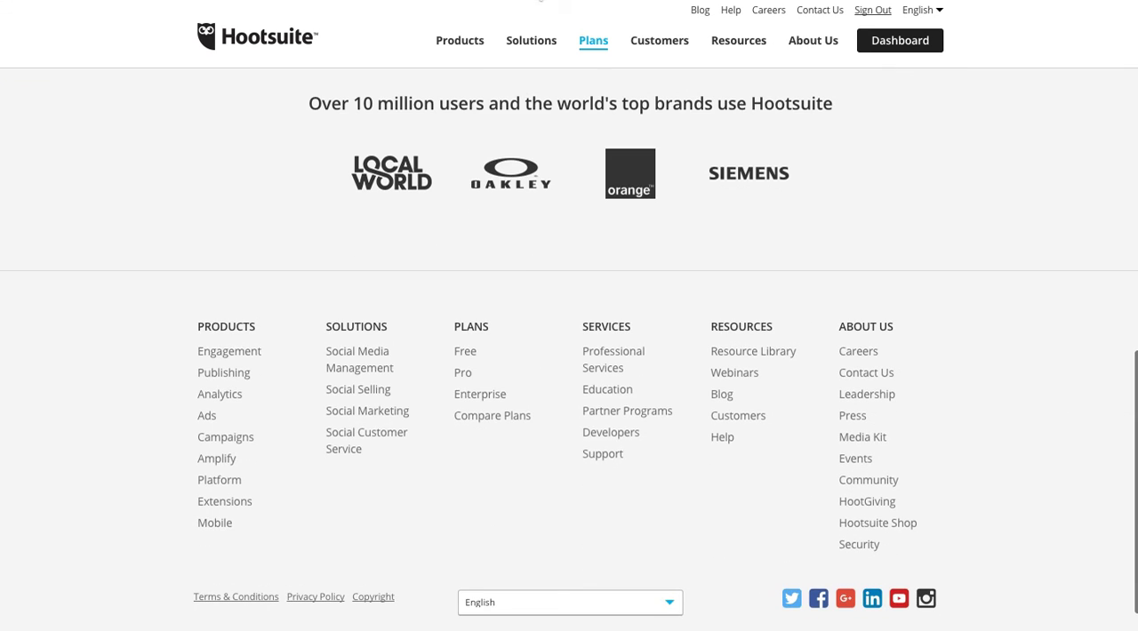
pyautogui.moveTo(531, 40)
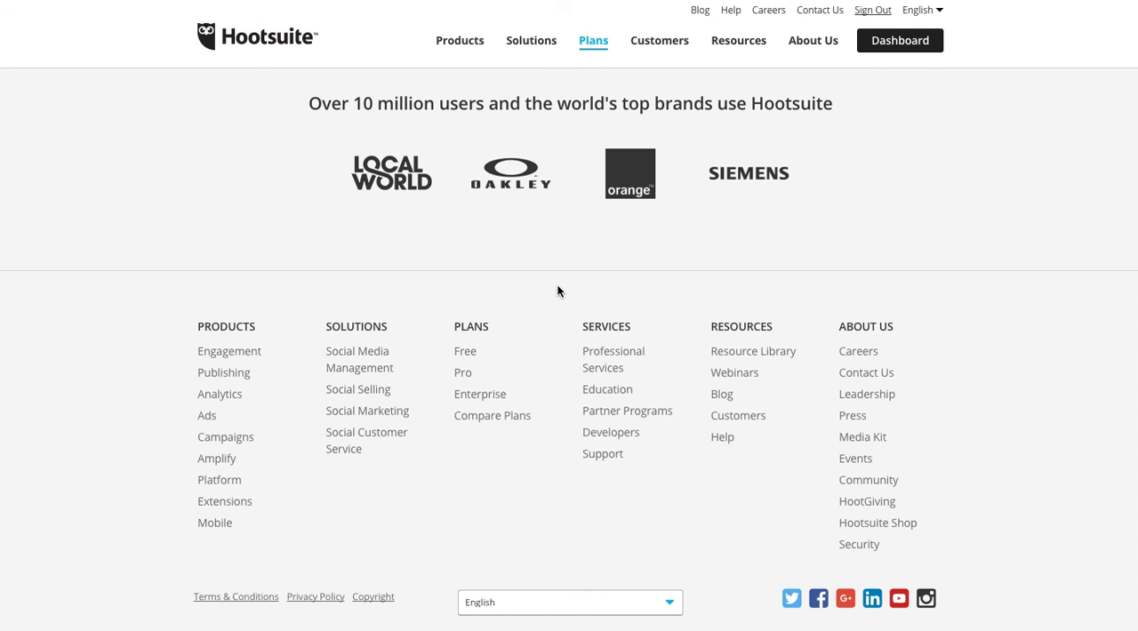
pyautogui.scroll(-1, 557, 291)
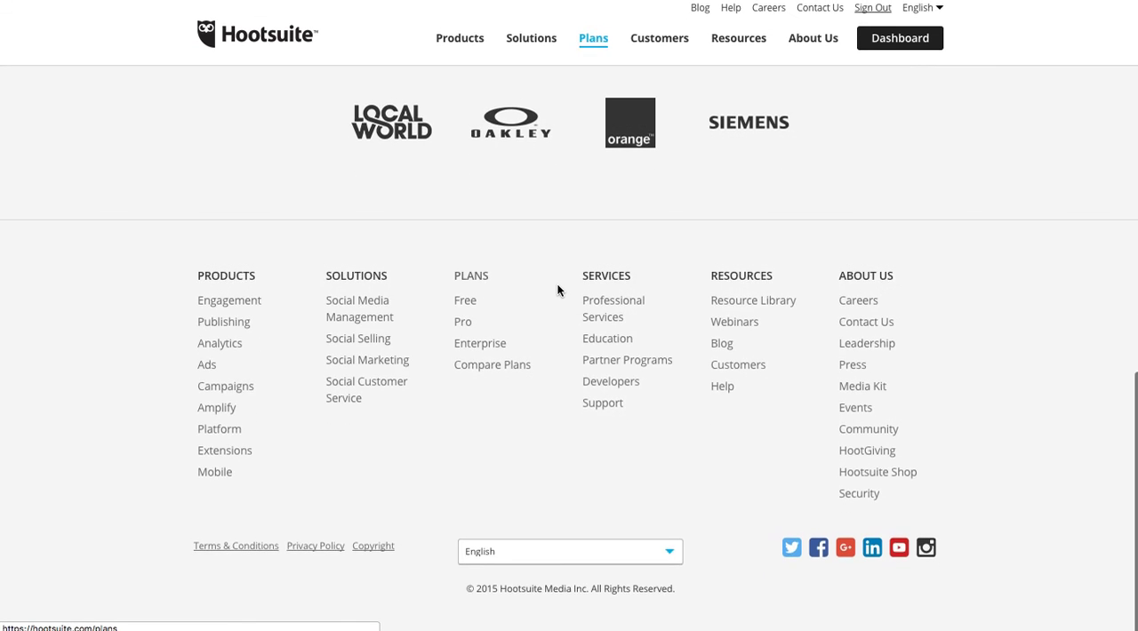
pyautogui.scroll(7, 557, 290)
pyautogui.scroll(3, 557, 290)
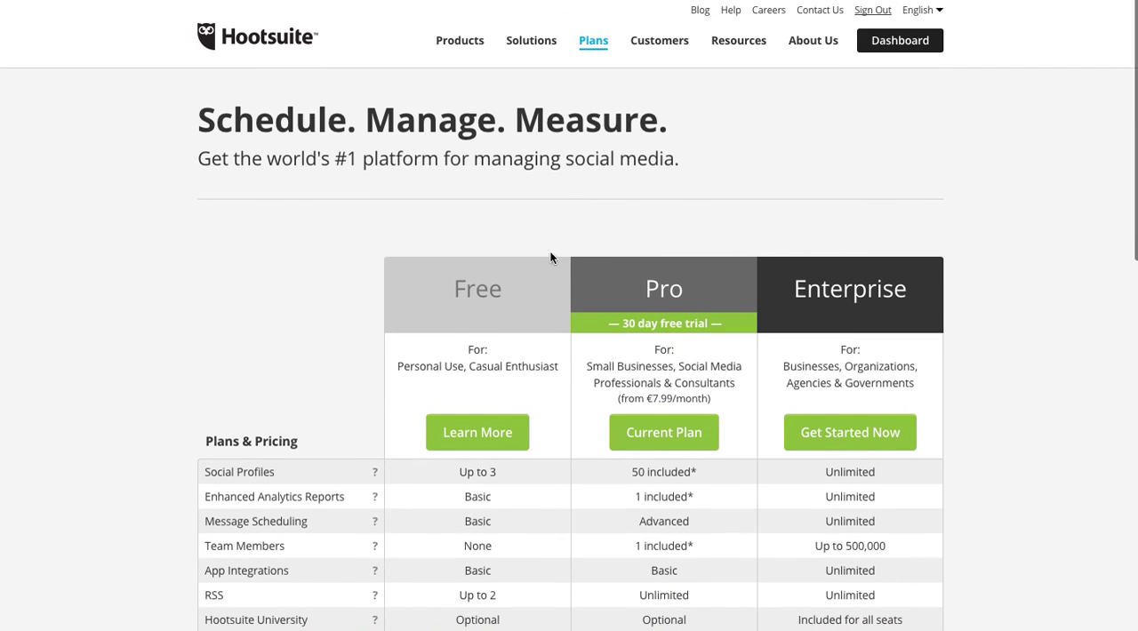